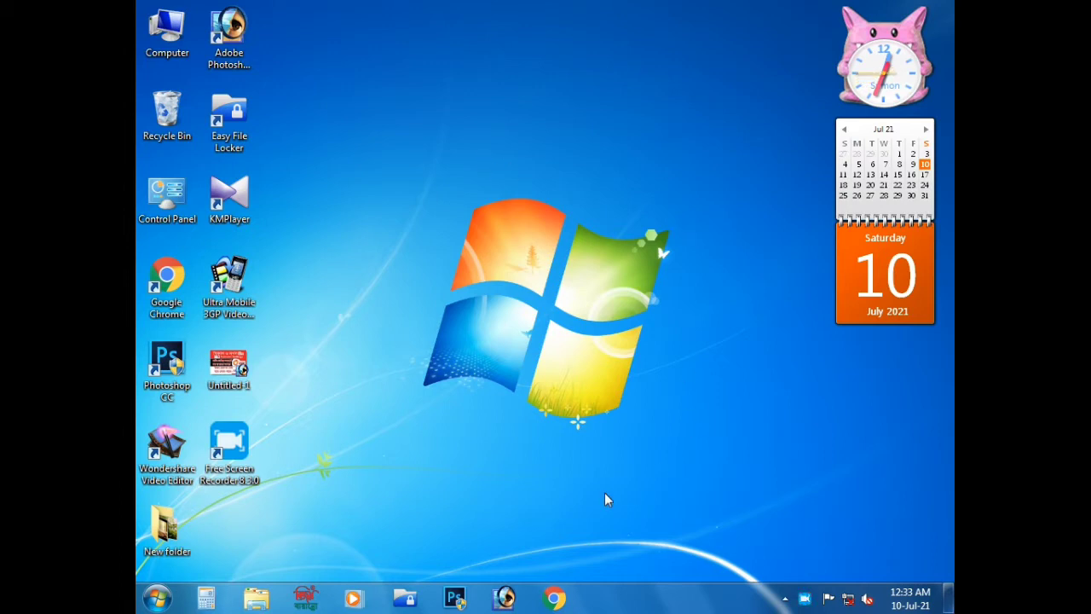
Open the Softwer folder on Removable Disk (D:)
right_click(476, 442)
left_click(568, 367)
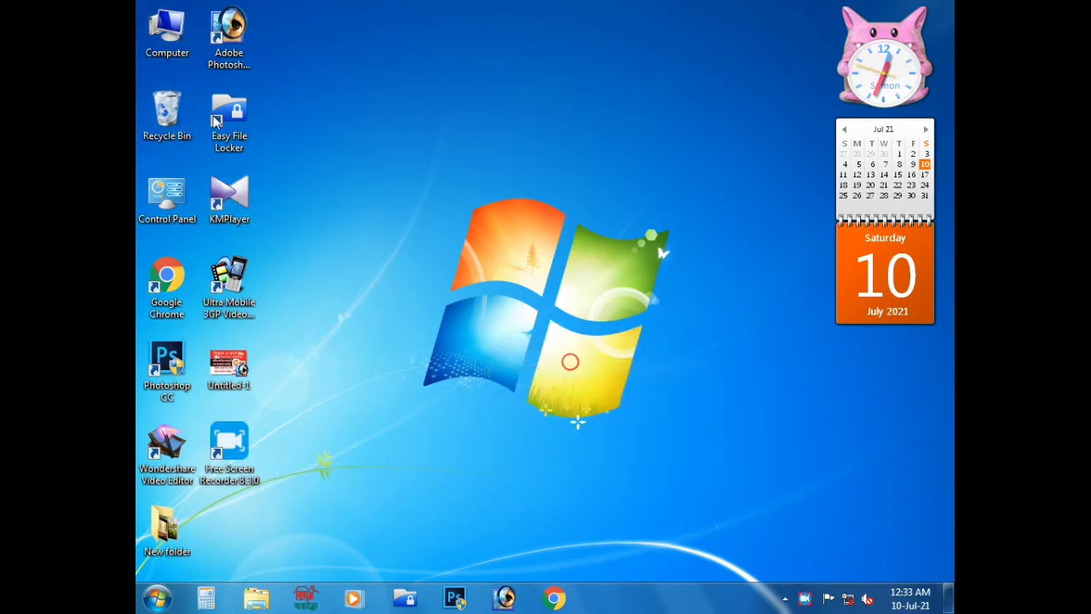
double_click(172, 29)
left_click_drag(465, 97, 545, 102)
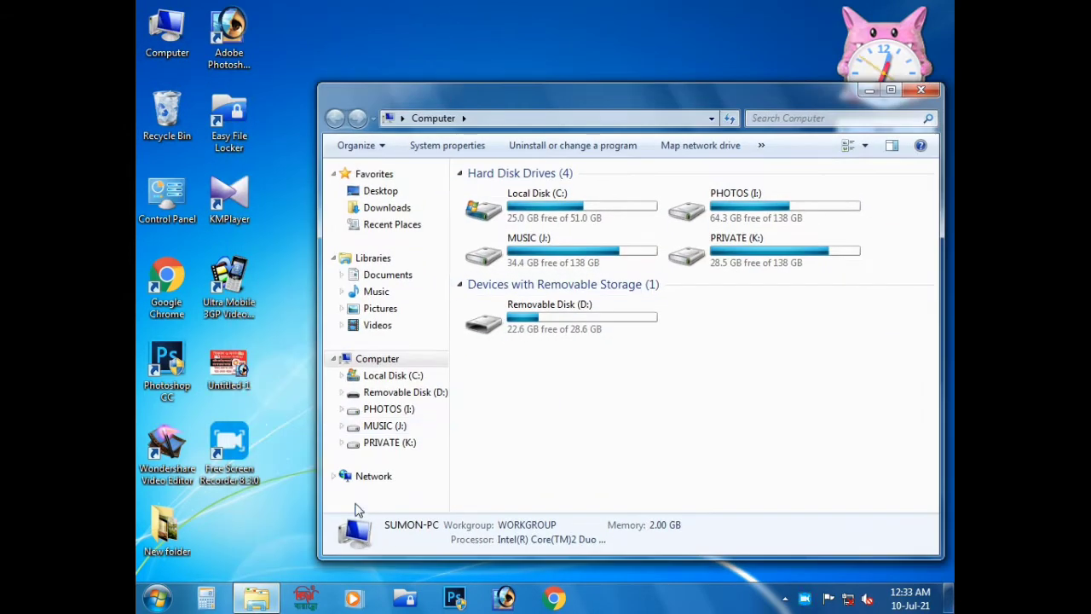
left_click(408, 392)
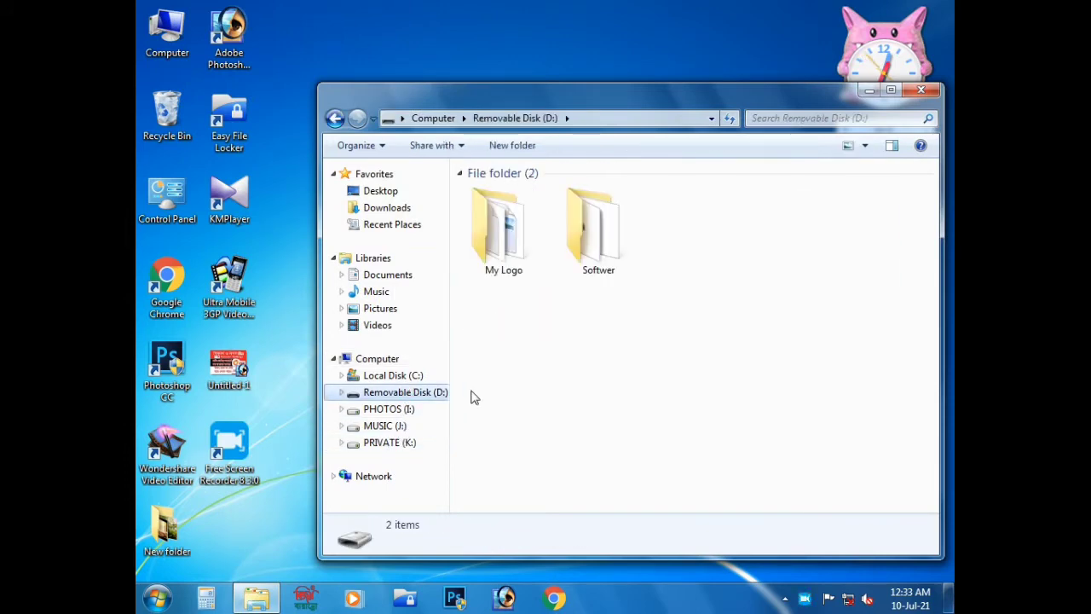
double_click(592, 243)
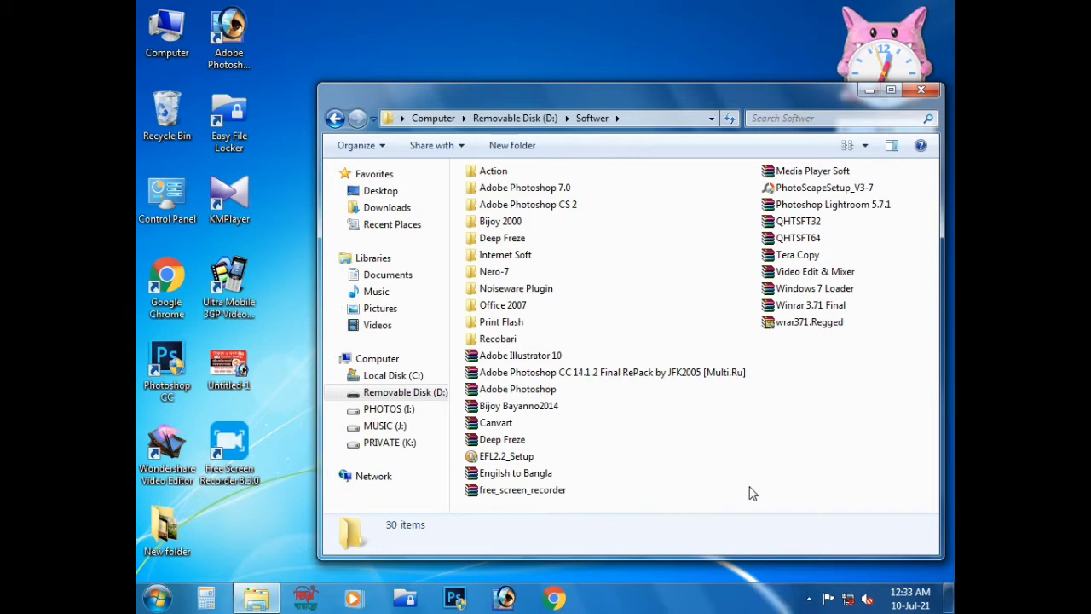
Maximize the Softwer folder window and display its contents as Large Icons
left_click_drag(713, 101, 592, 106)
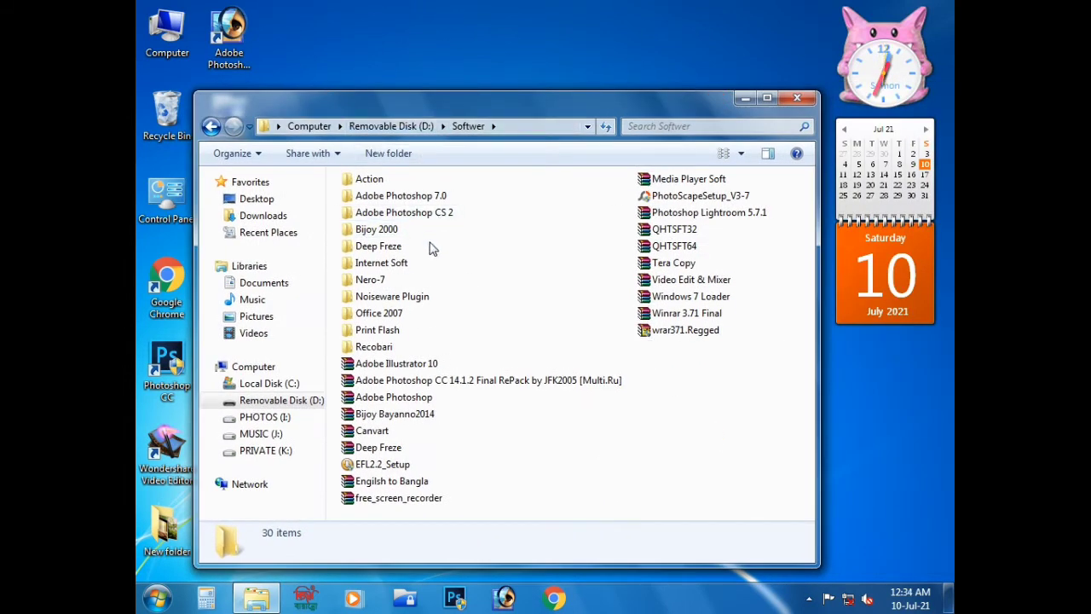
left_click_drag(435, 109, 466, 107)
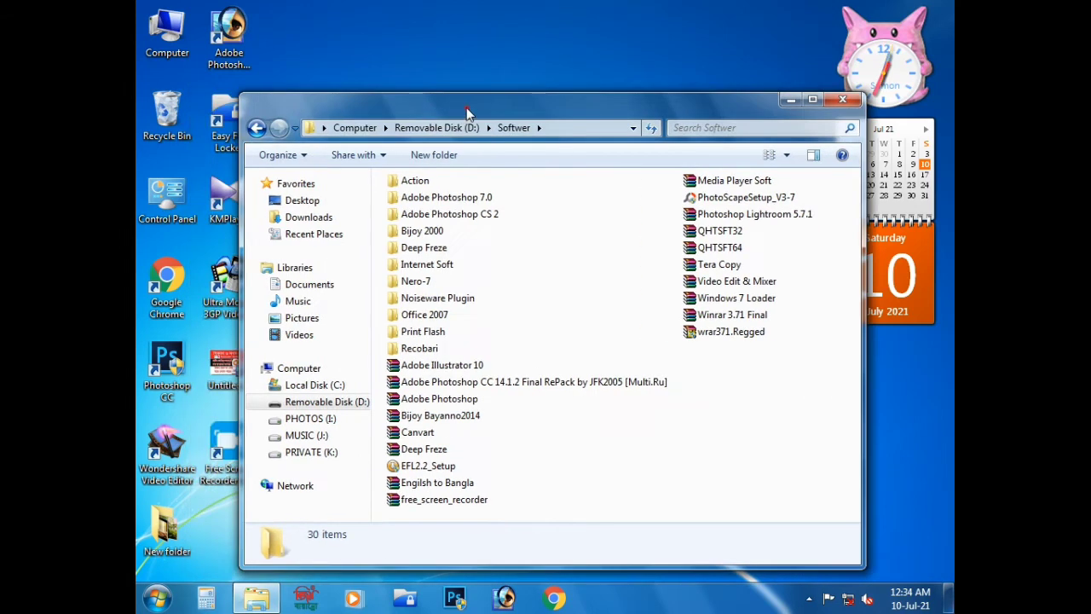
double_click(466, 107)
left_click(880, 57)
left_click(902, 42)
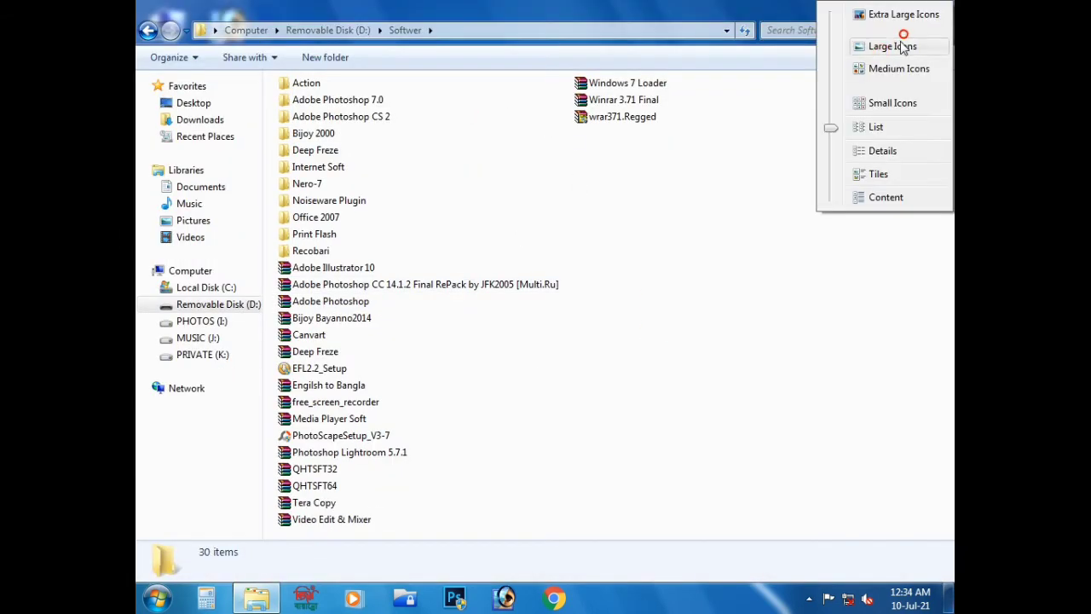
Go through the Print Flash, Office 2007, Adobe Photoshop 7.0, Adobe Photoshop CS 2, Bijoy 2000 and Bijoy Bayanno2014 items in the Softwer folder
left_click(402, 252)
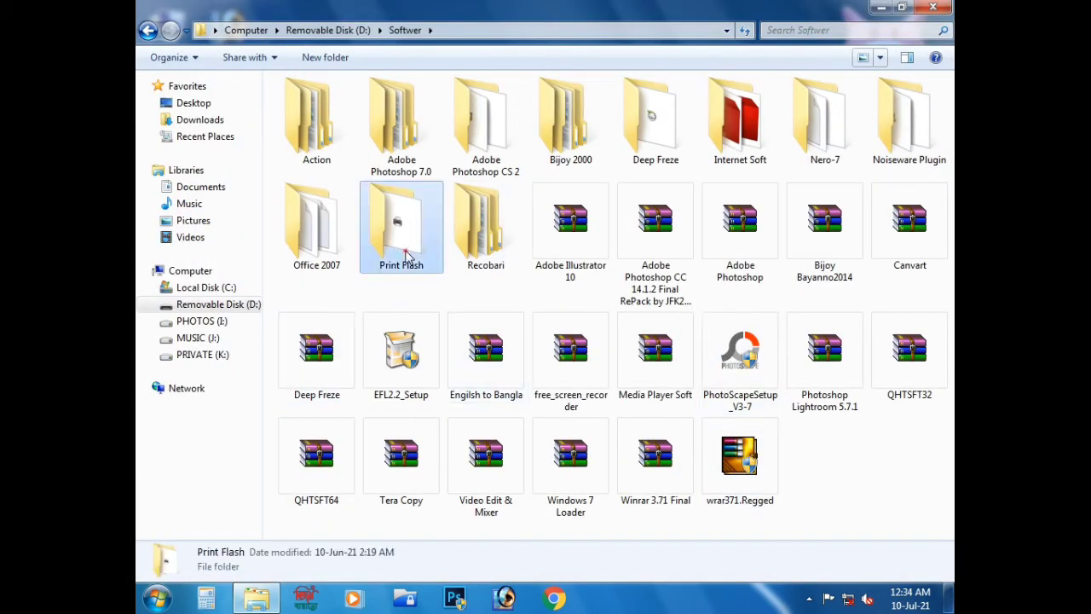
key("Left")
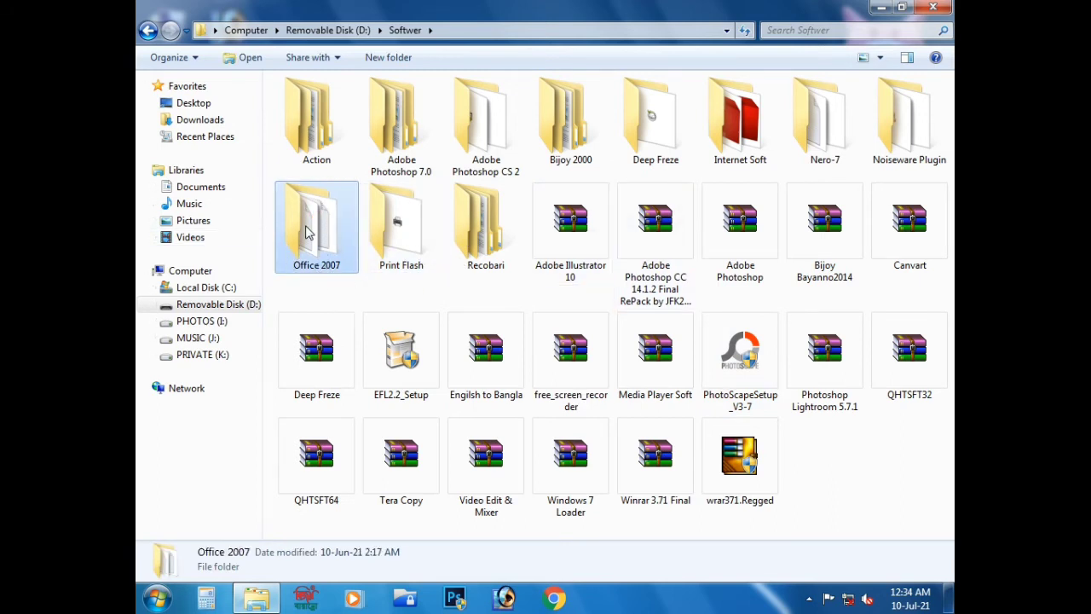
left_click(407, 143)
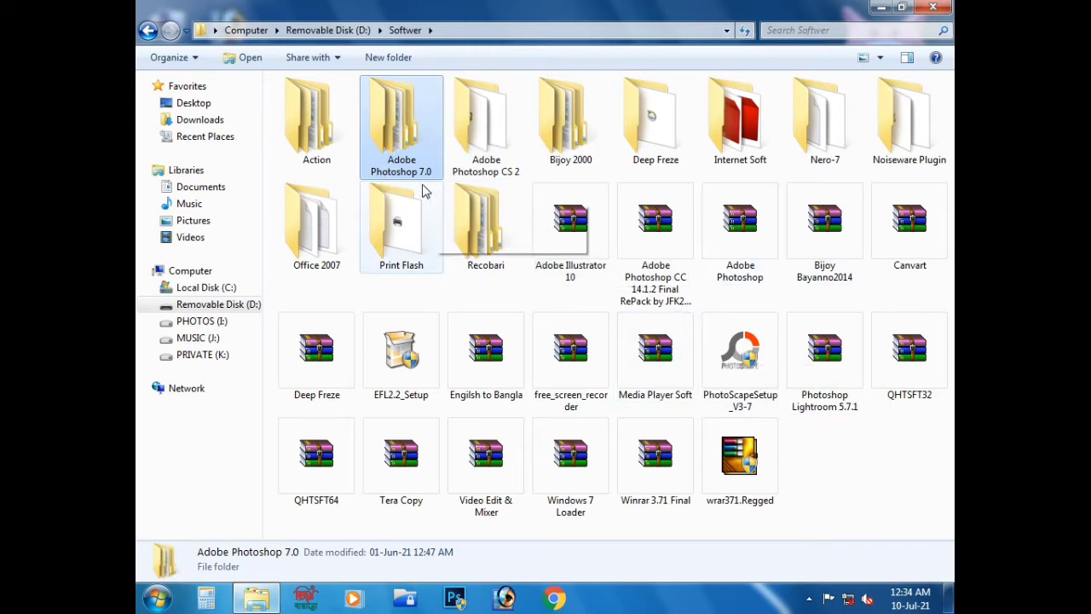
left_click(504, 135)
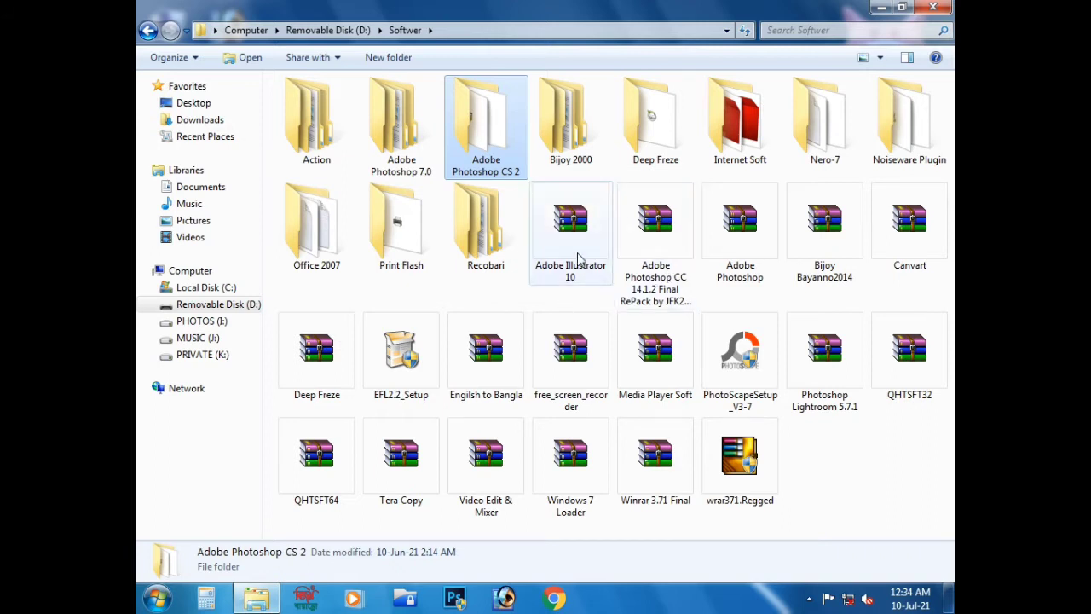
left_click(567, 138)
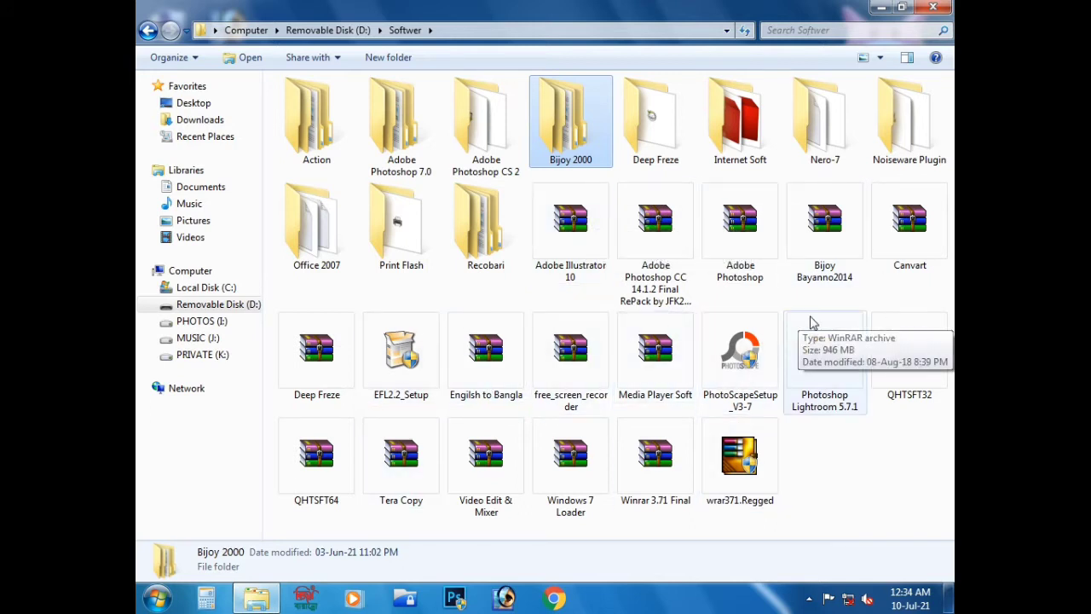
left_click(829, 244)
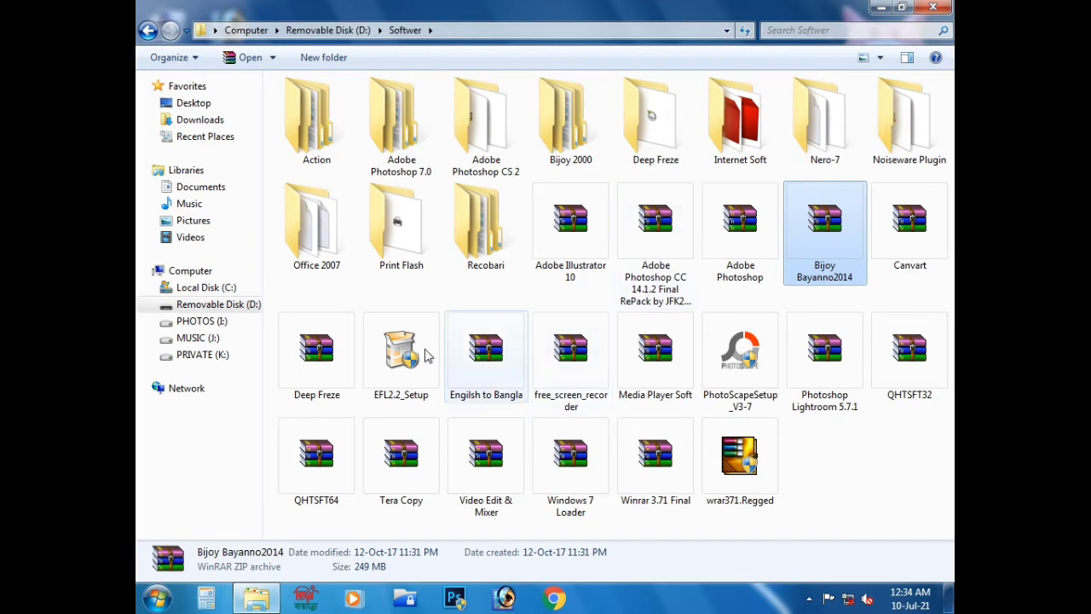
left_click(328, 264)
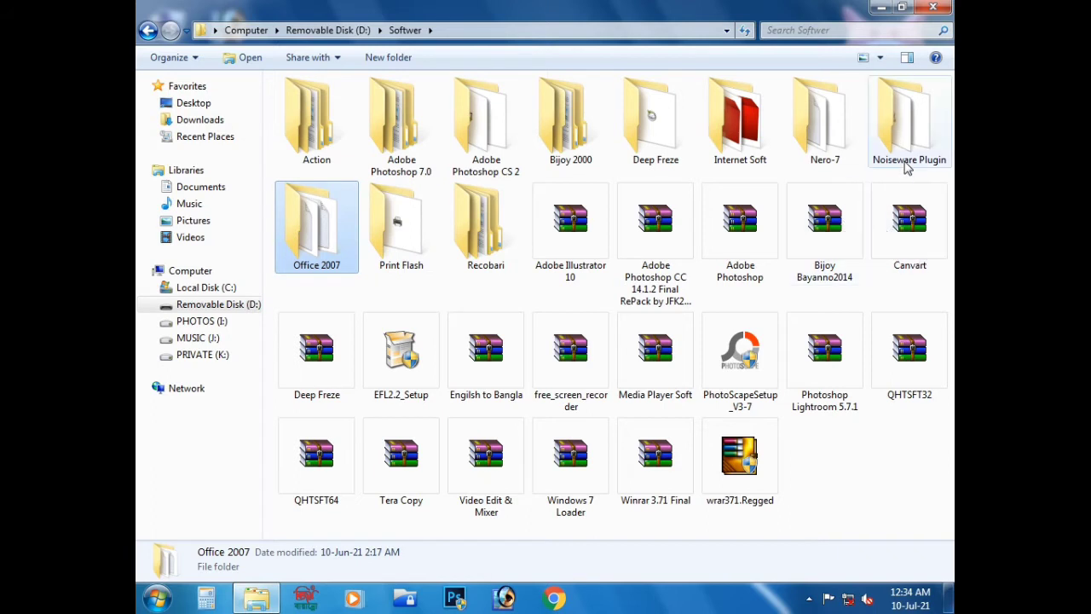
Inspect the Noiseware and Portraiture files in the Noiseware Plugin folder, and return to the Softwer folder
mouse_move(896, 143)
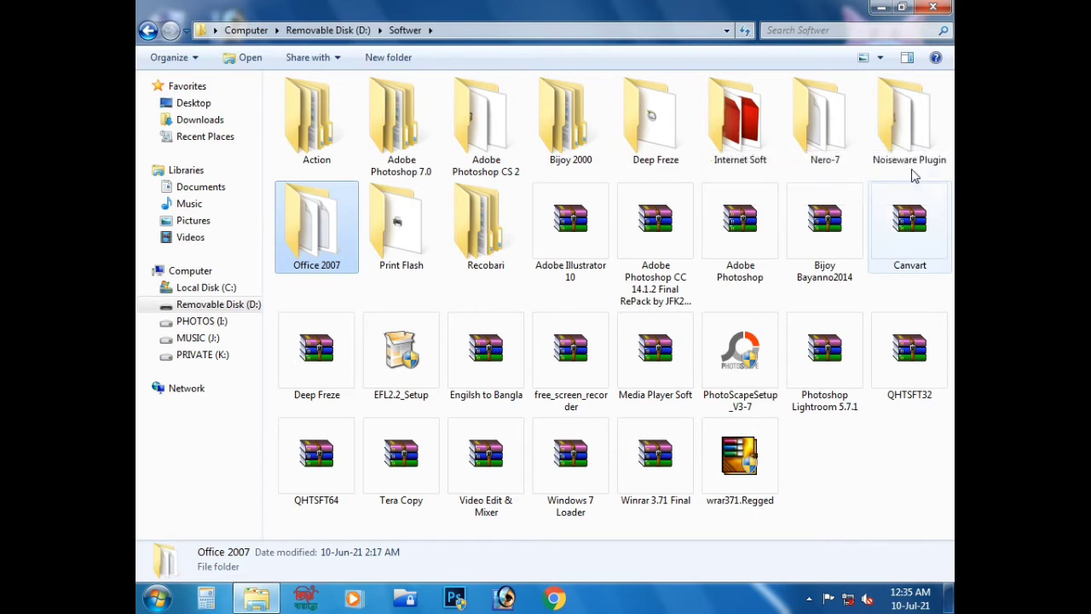
left_click(901, 127)
double_click(911, 122)
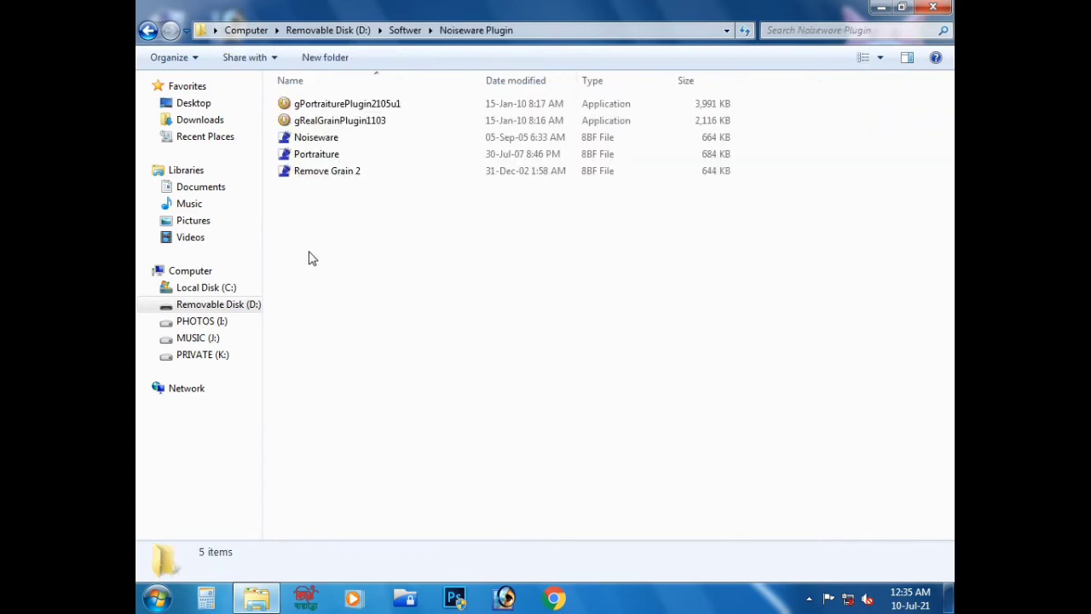
left_click(315, 139)
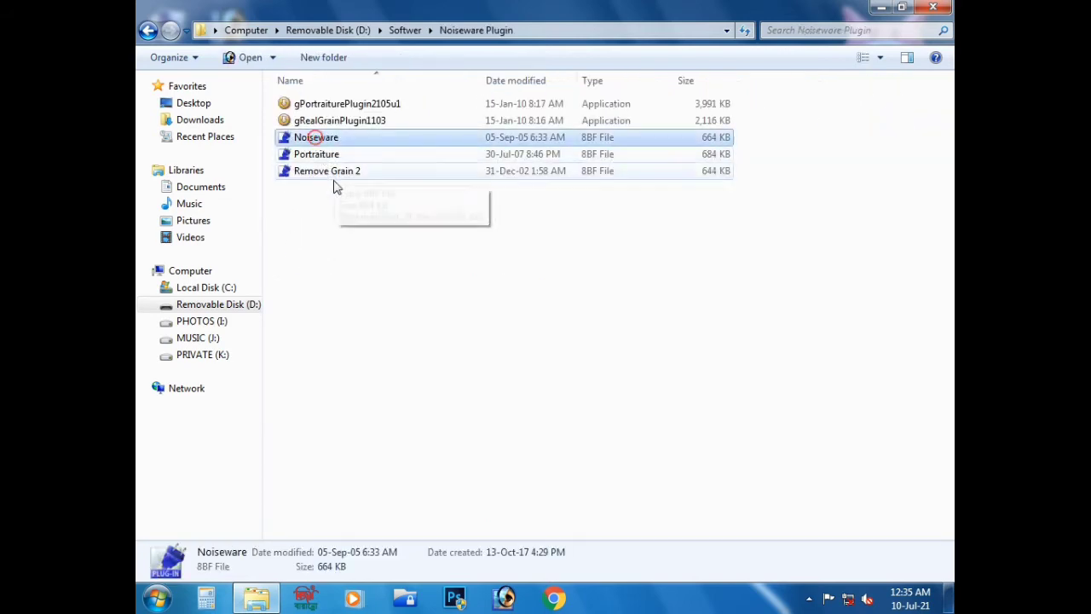
left_click(337, 156)
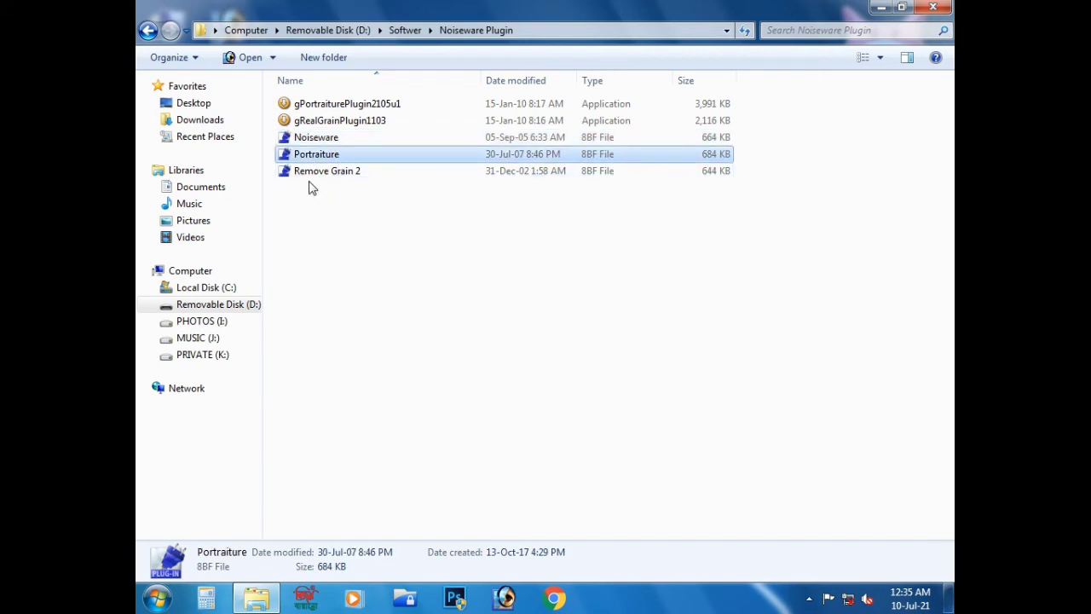
left_click(147, 30)
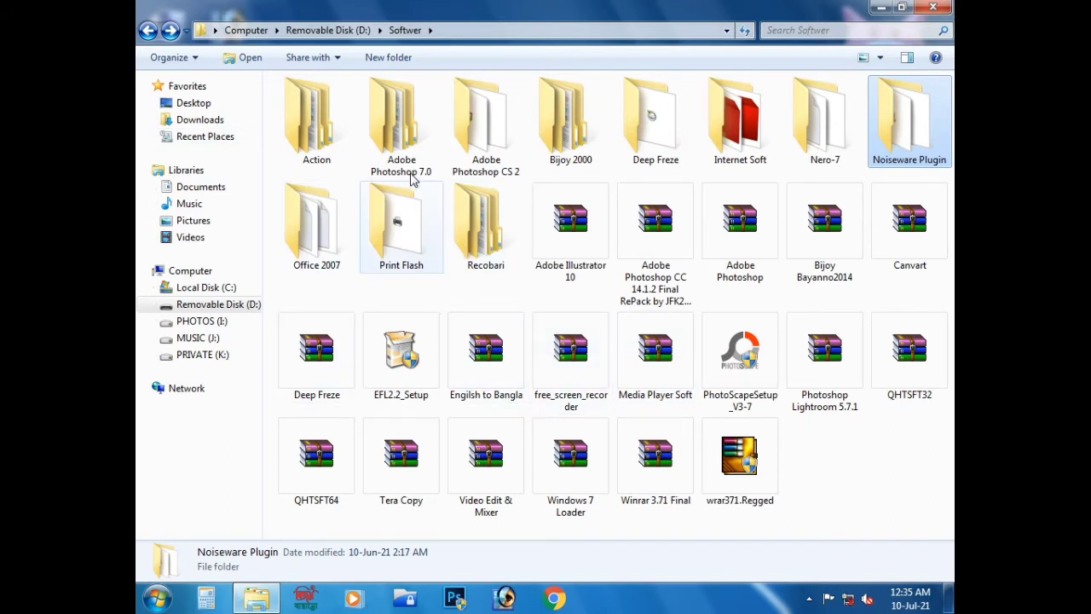
Open the Deep Freze folder and display its contents as Large Icons
left_click(405, 162)
double_click(667, 135)
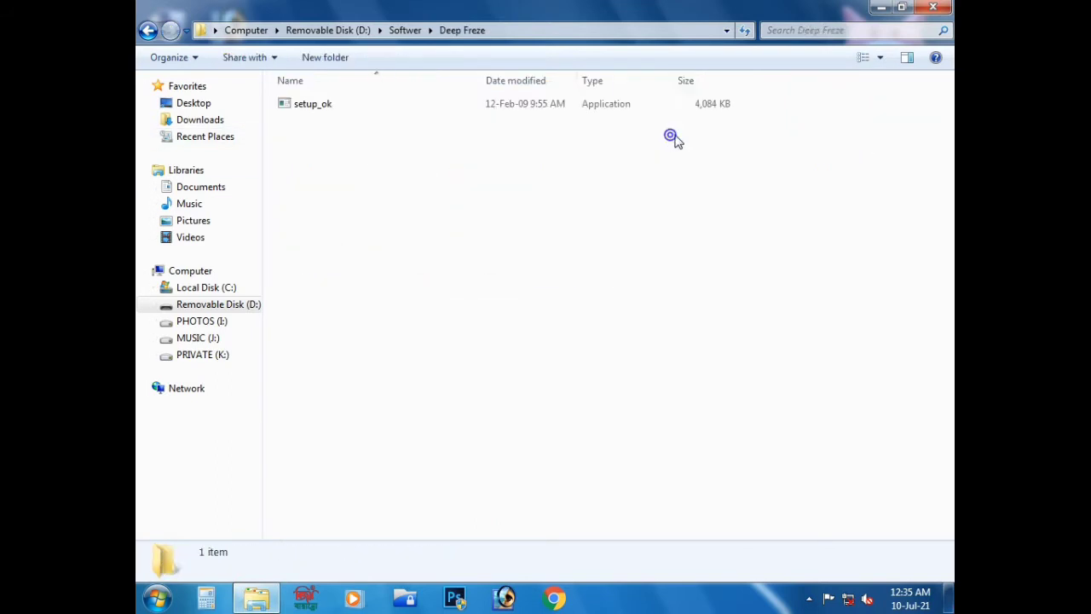
left_click(298, 109)
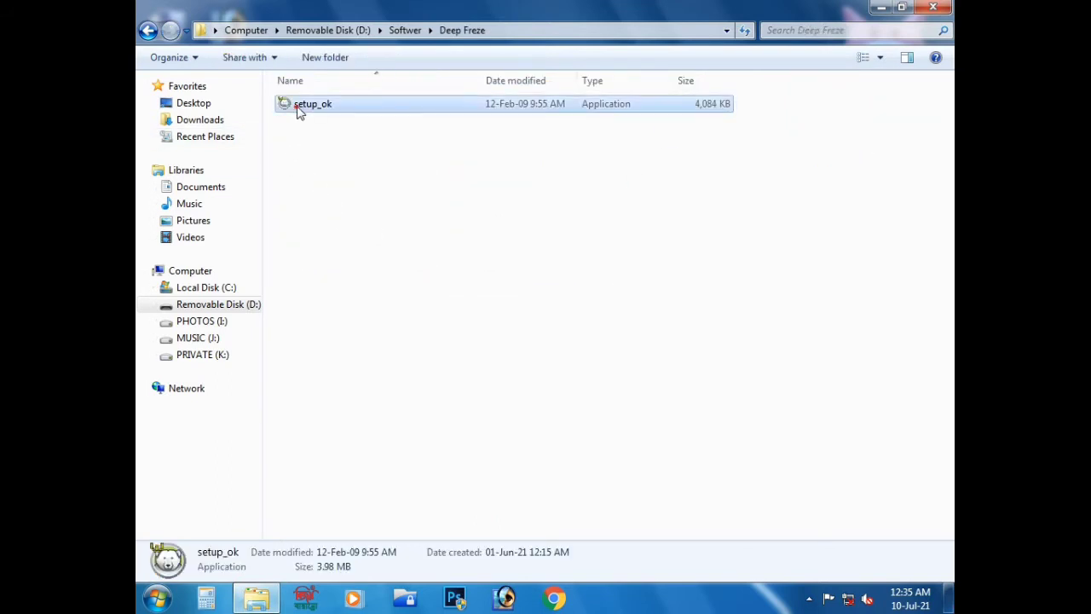
left_click(883, 58)
left_click(901, 46)
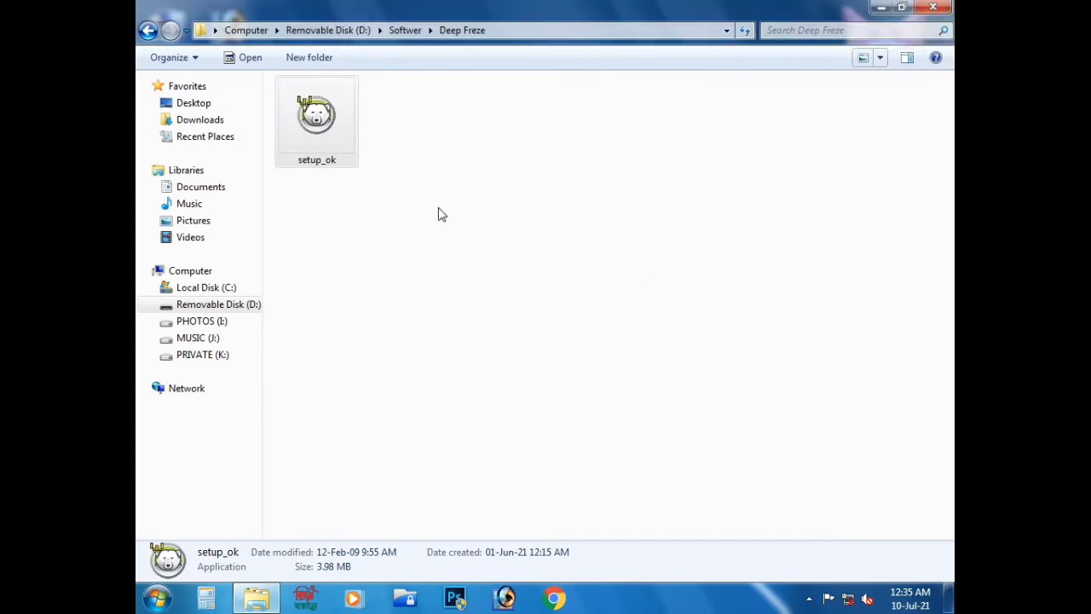
Examine the setup_ok installer and return to the Softwer folder with the Deep Freze folder selected
left_click(354, 128)
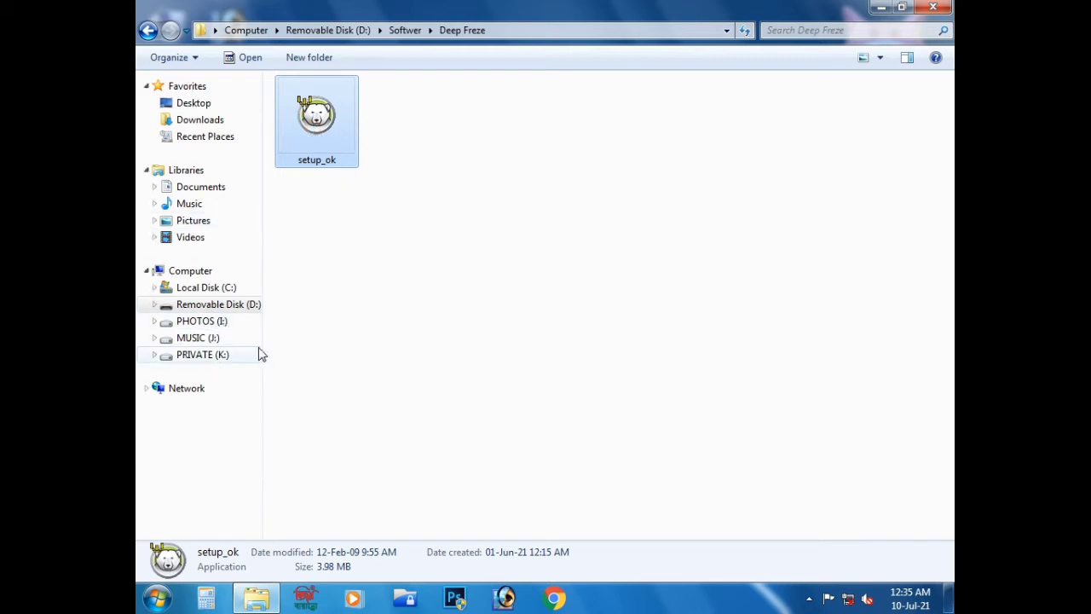
left_click(431, 332)
left_click(320, 142)
key("super")
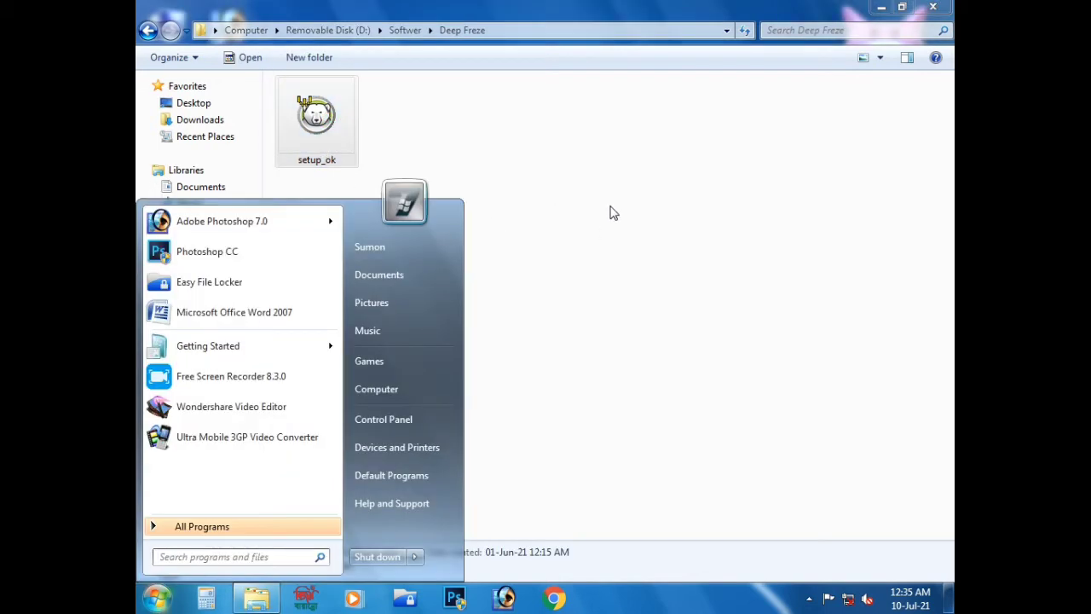
left_click(611, 213)
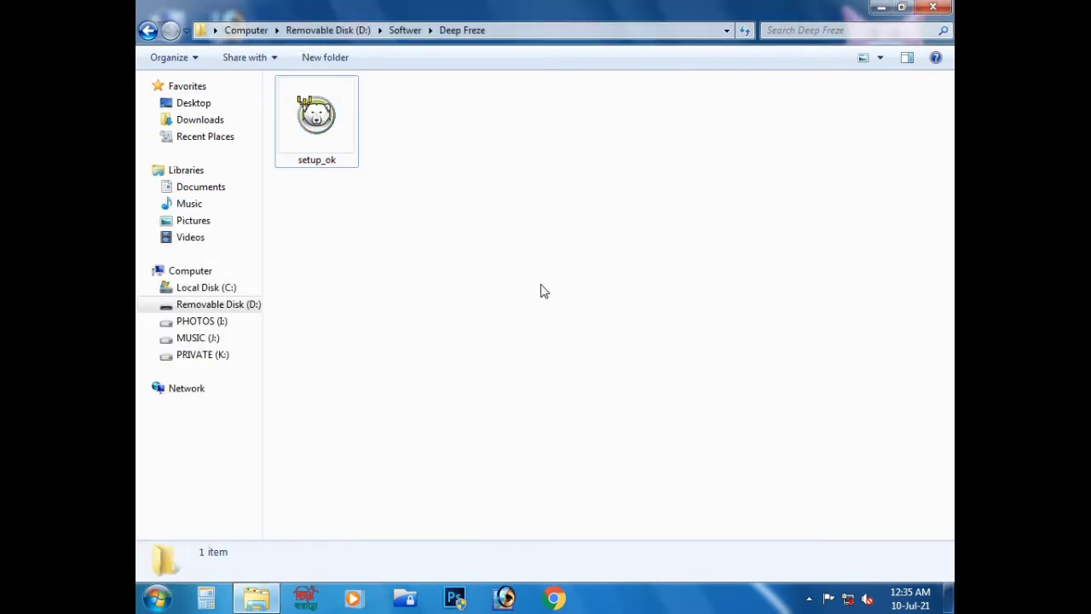
left_click(340, 138)
left_click(149, 32)
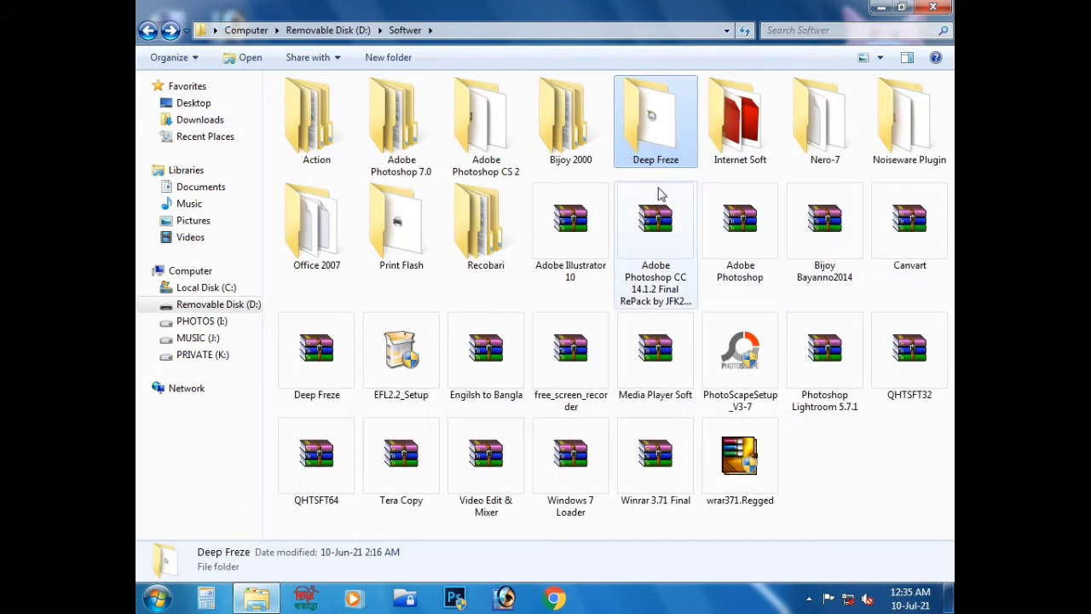
left_click(652, 146)
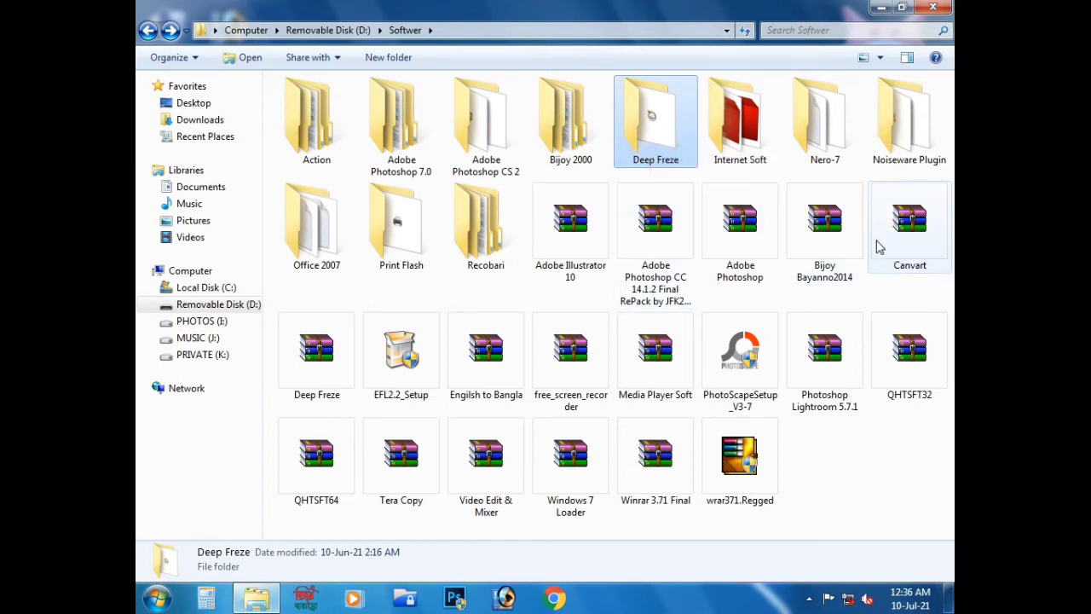
Inspect the serial text file and the trial installer in the Nero-7 folder, and return to the Softwer folder
left_click(823, 143)
double_click(824, 149)
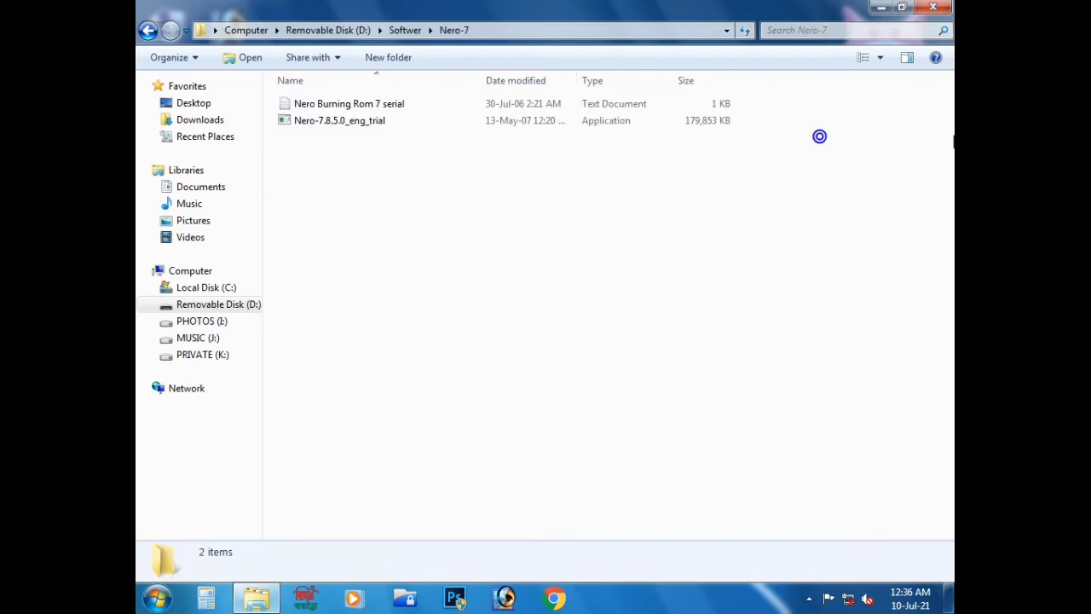
left_click(315, 101)
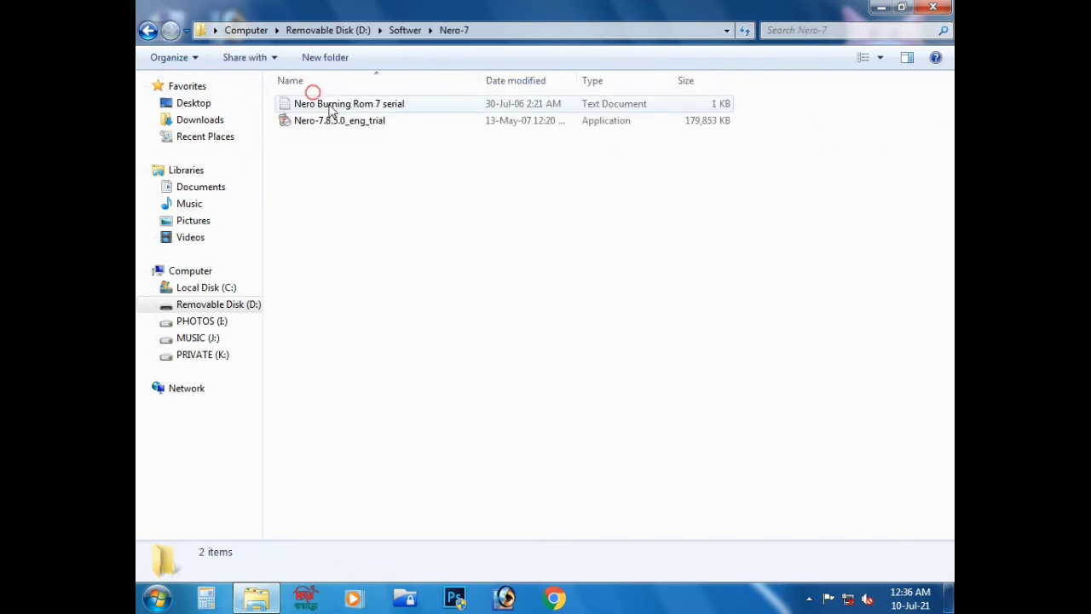
left_click(343, 120)
left_click(149, 31)
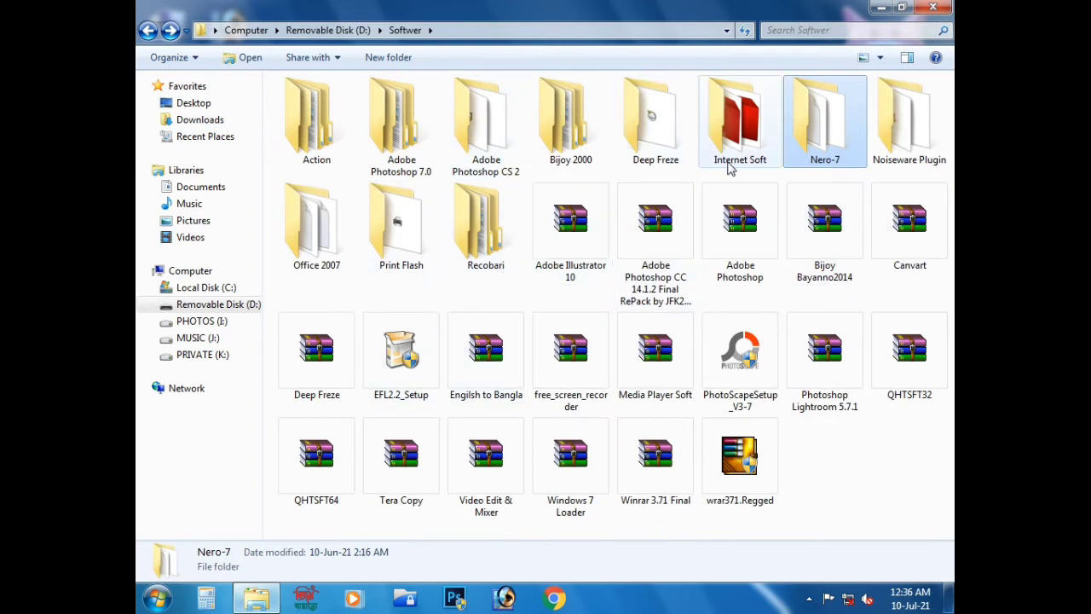
Check the Adobe Illustrator 10, Adobe Photoshop CC 14.1.2 and Adobe Photoshop archives in the Softwer folder
left_click(601, 275)
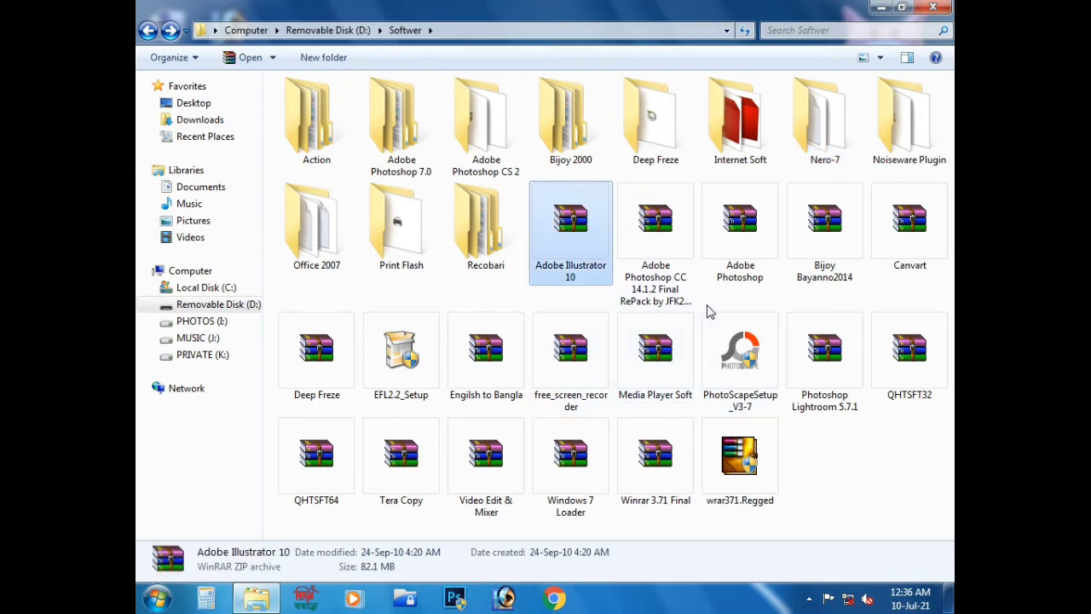
left_click(672, 251)
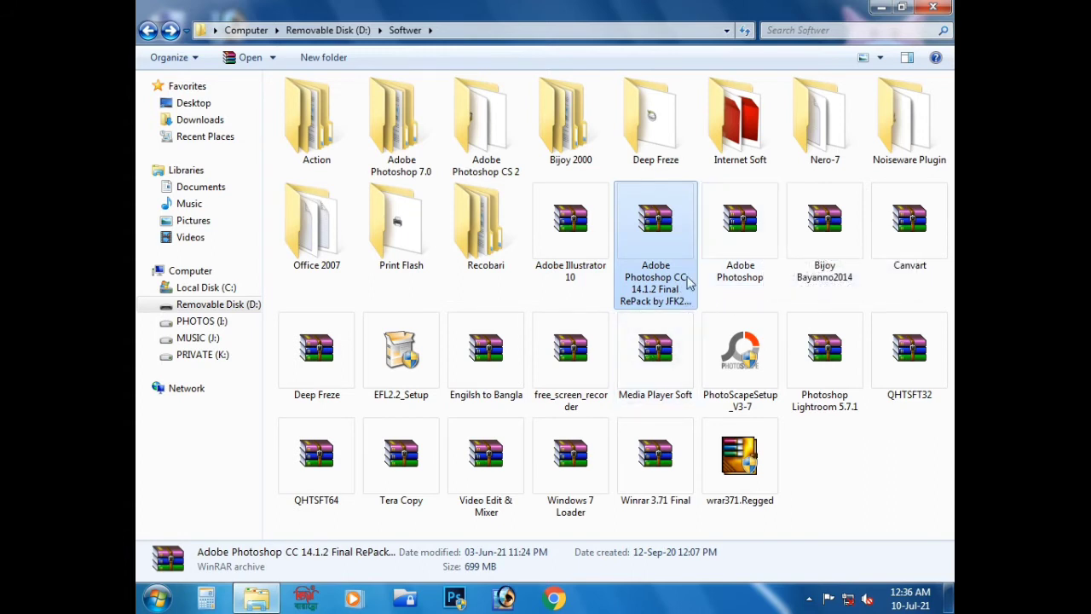
left_click(738, 232)
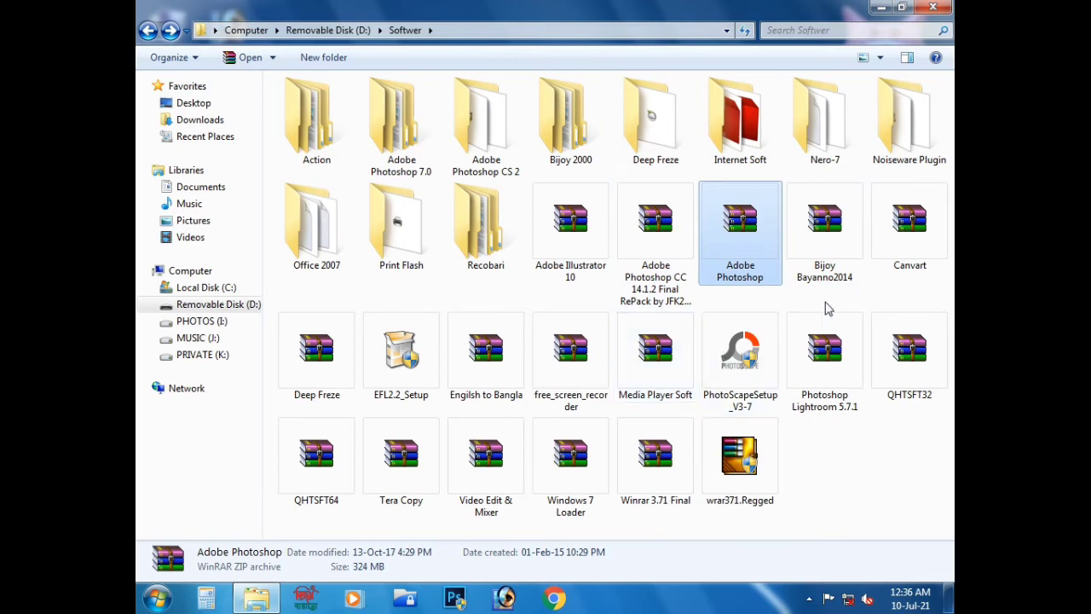
Open the Canvart archive, inspect the iwisoft video converter and ultra 3gp folders inside, and close it
double_click(912, 240)
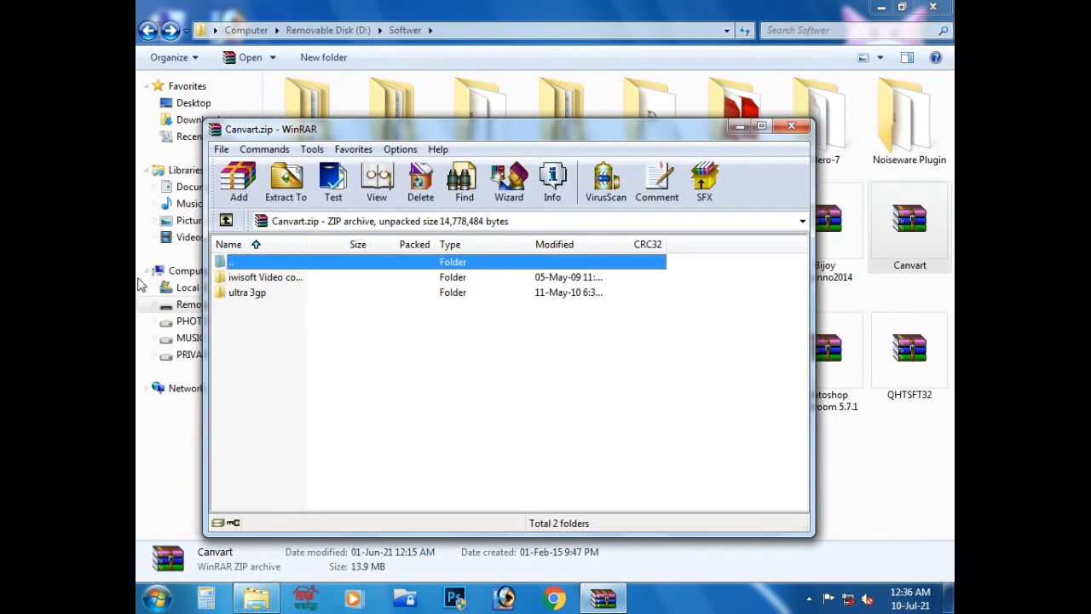
left_click(280, 282)
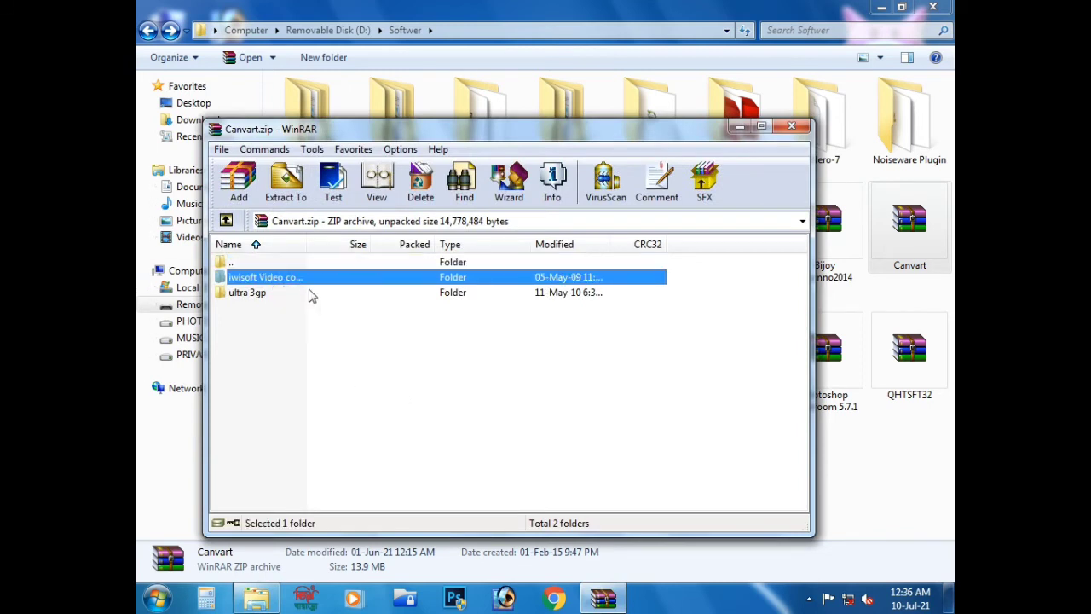
key("F2")
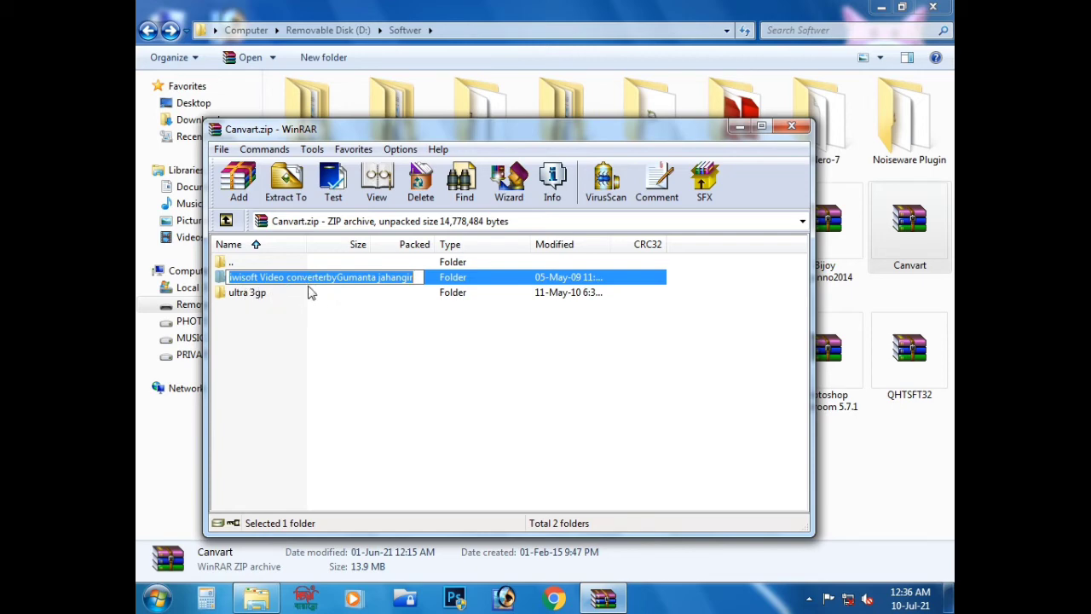
left_click(252, 304)
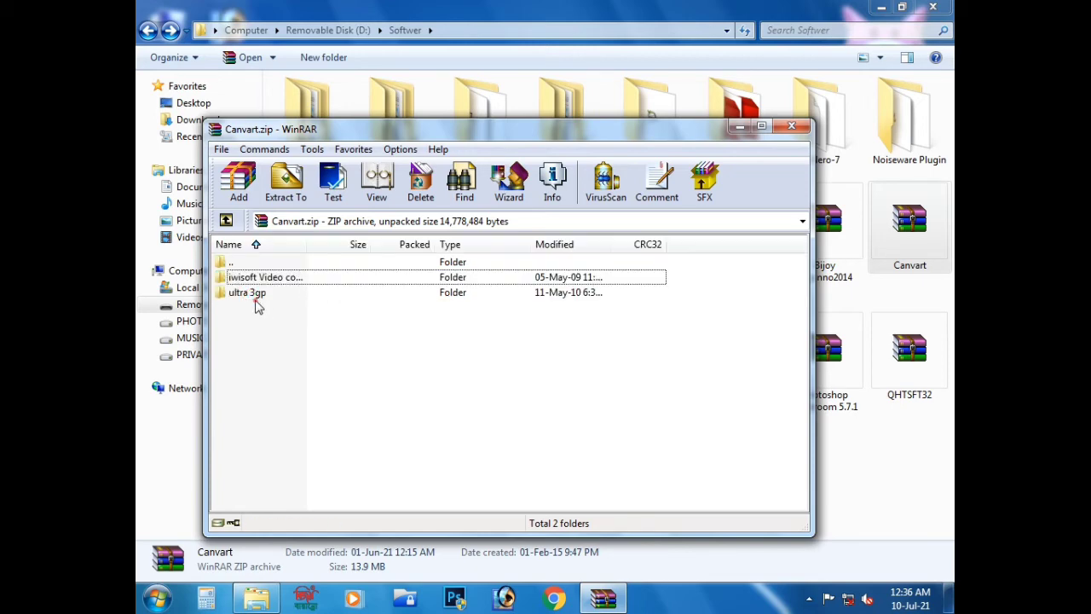
left_click(255, 295)
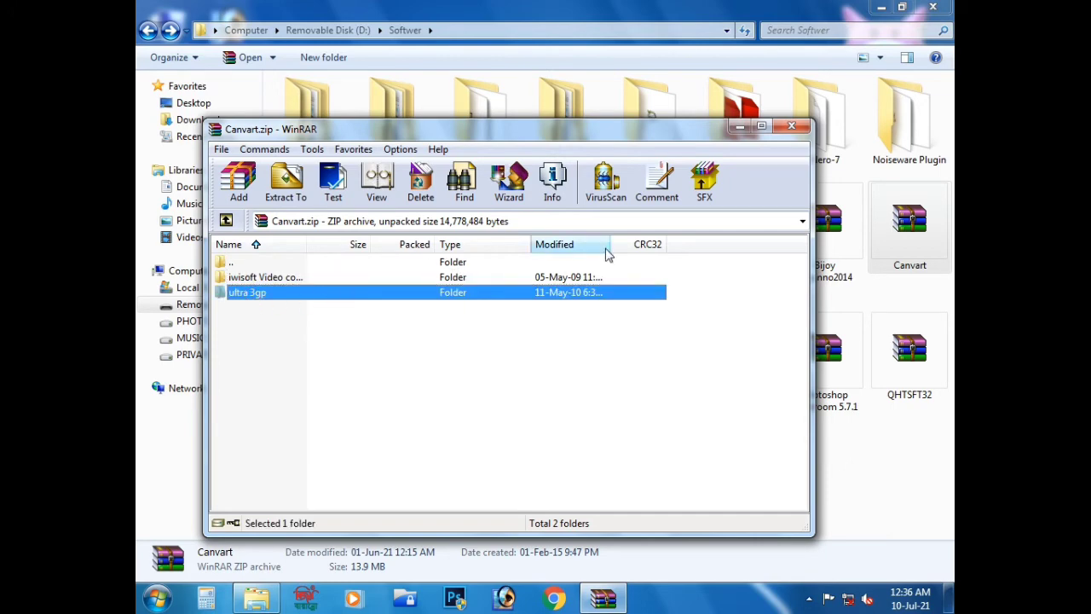
left_click(791, 127)
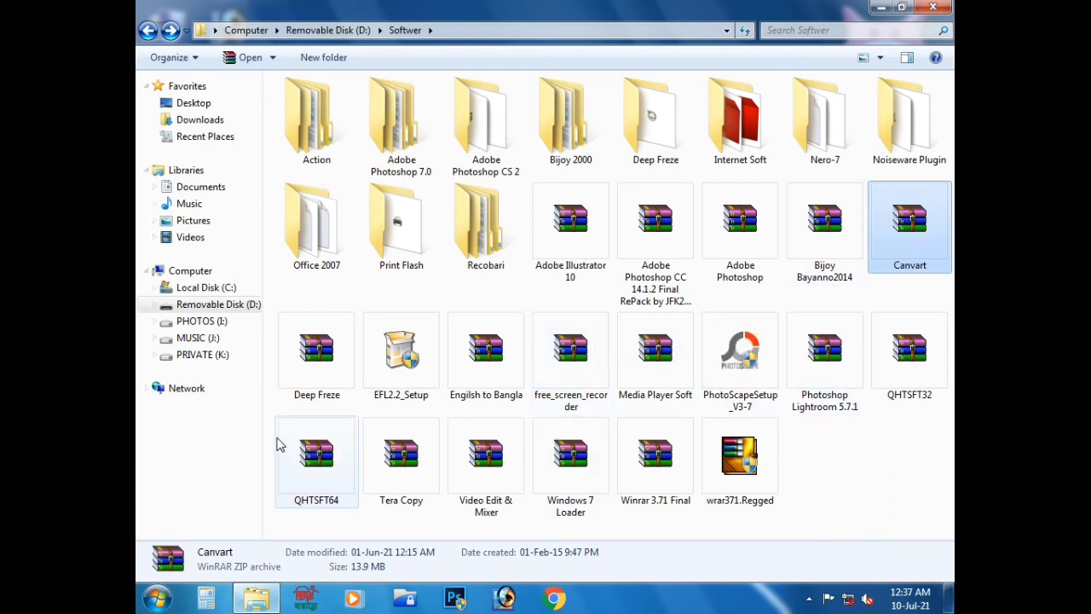
Launch the EFL2.2_Setup installer to view the Easy File Locker 2.2 welcome page, and quit the setup
double_click(411, 367)
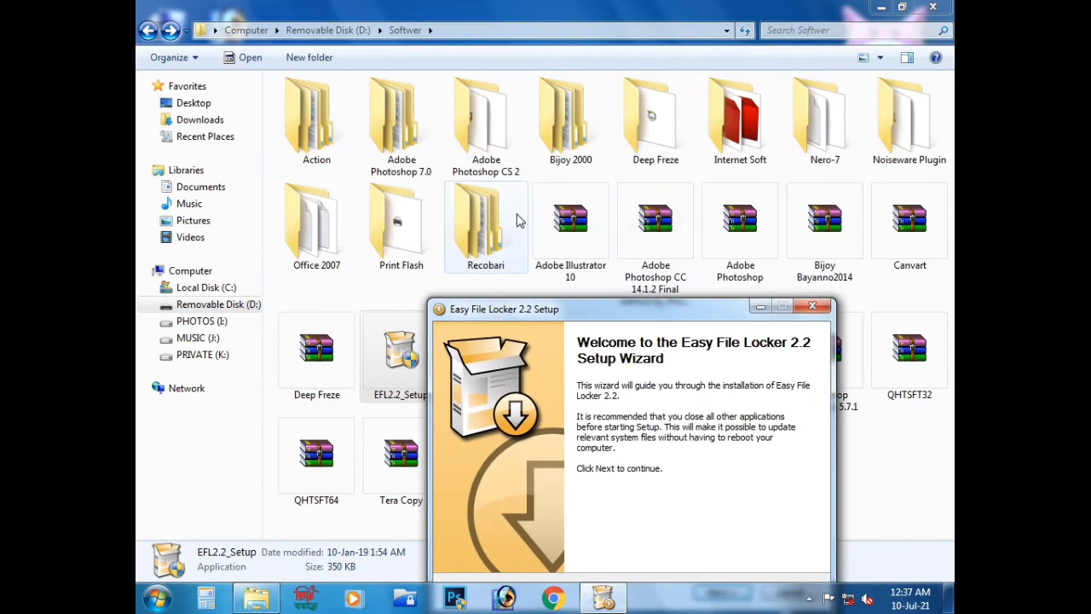
left_click_drag(683, 316, 709, 194)
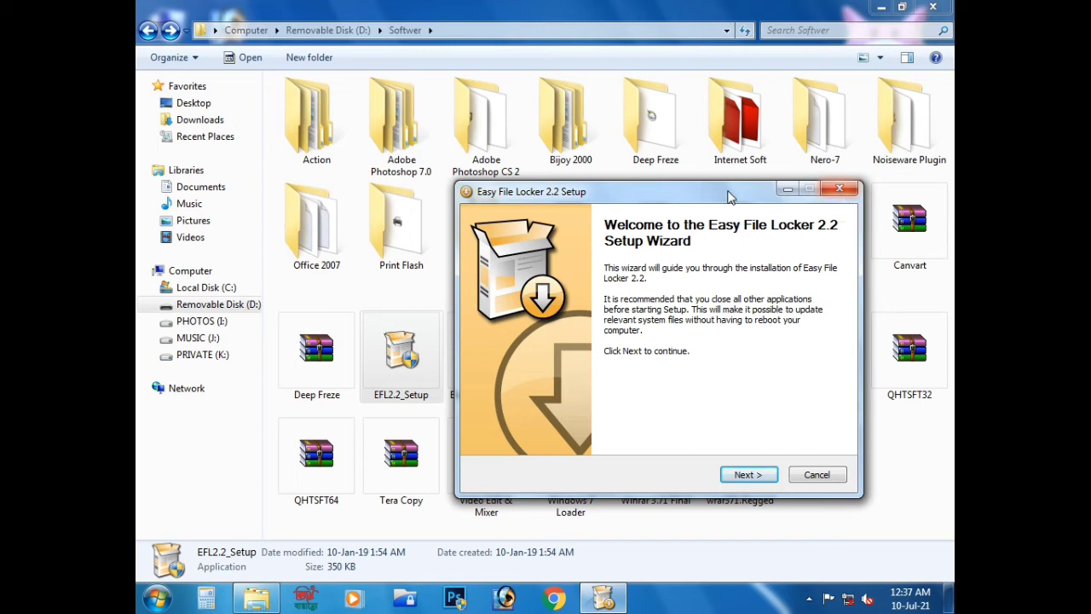
left_click_drag(724, 195, 697, 199)
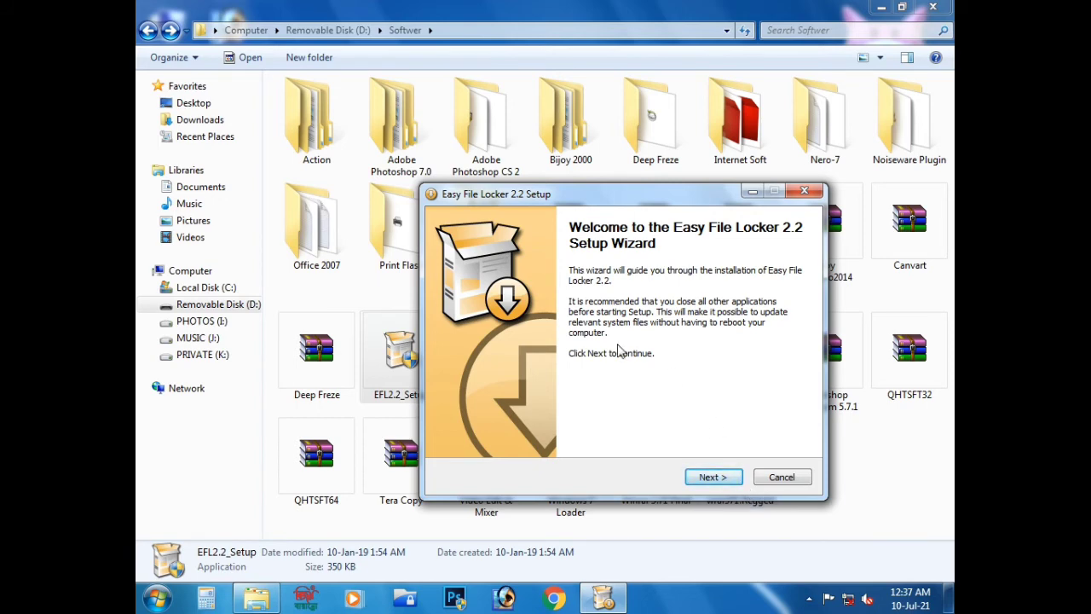
left_click(804, 191)
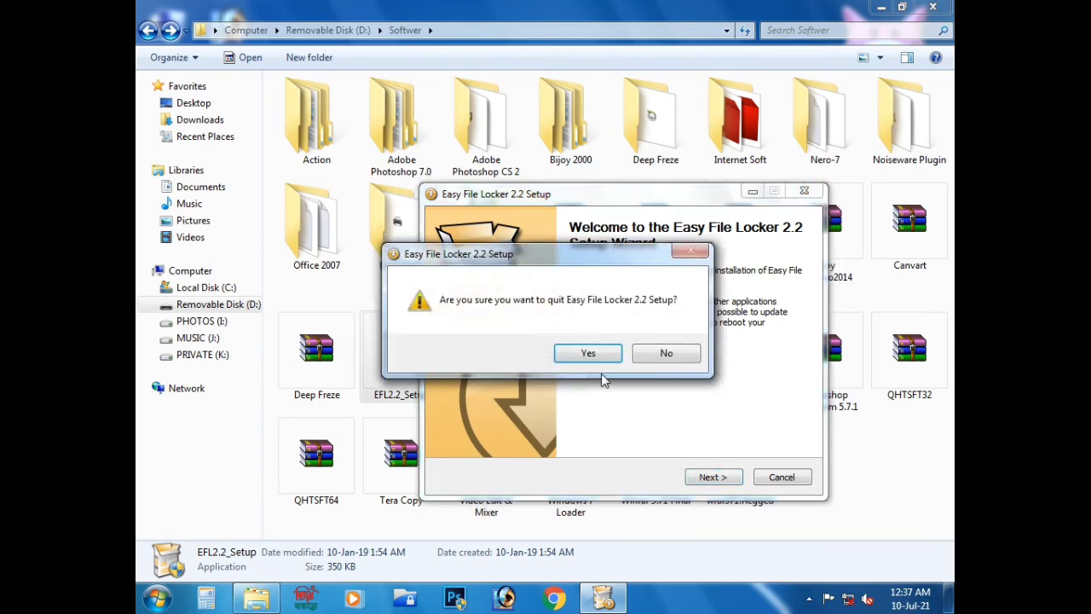
left_click(587, 354)
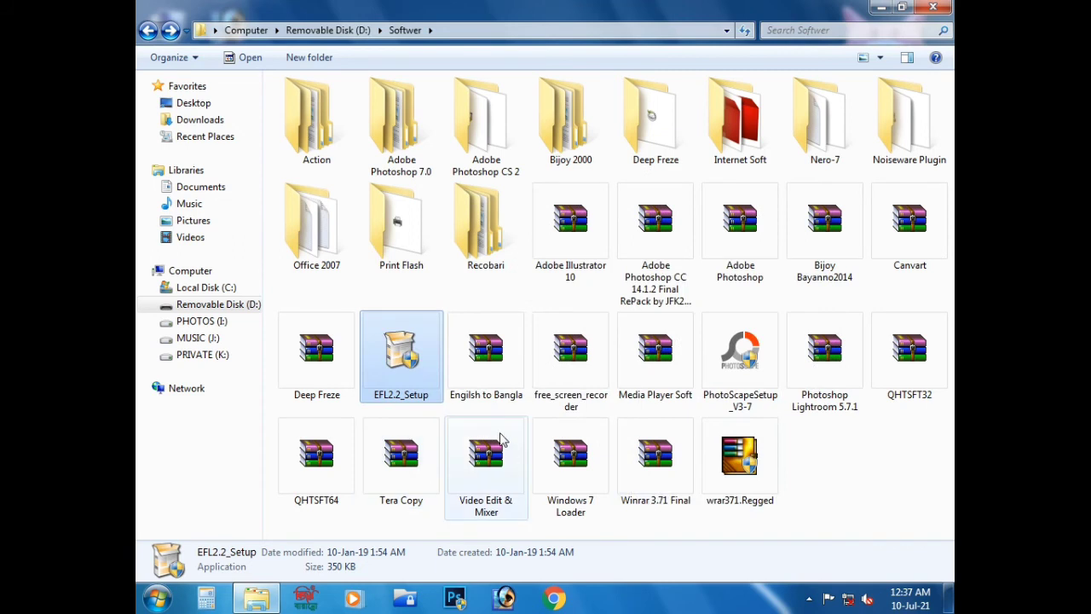
Check the Engilsh to Bangla and free_screen_recorder archives, and inspect the codec and player installers in the Media Player Soft archive
left_click(507, 388)
left_click(567, 392)
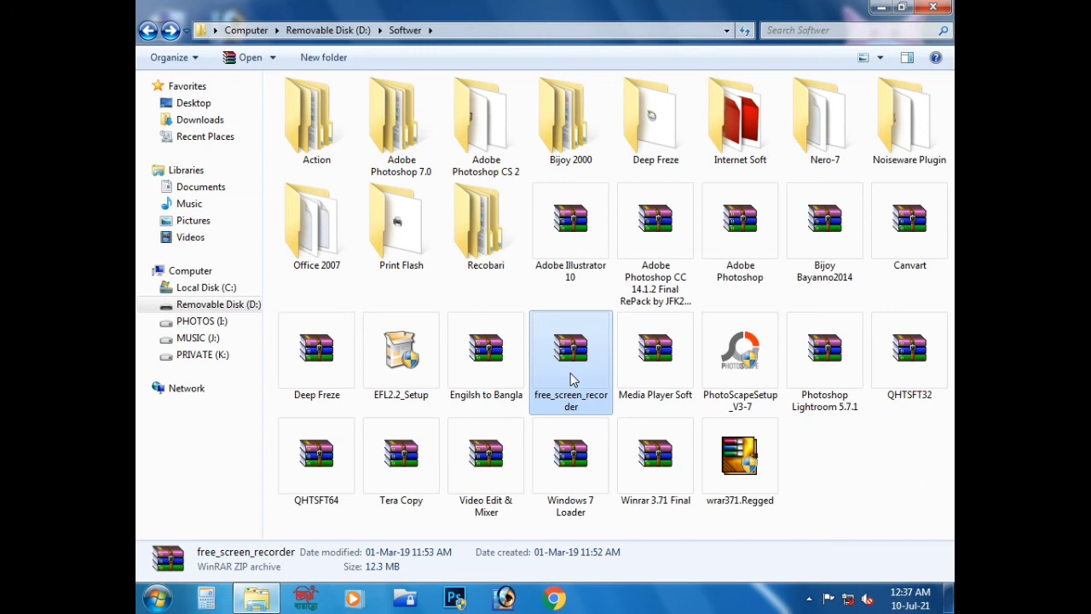
double_click(655, 351)
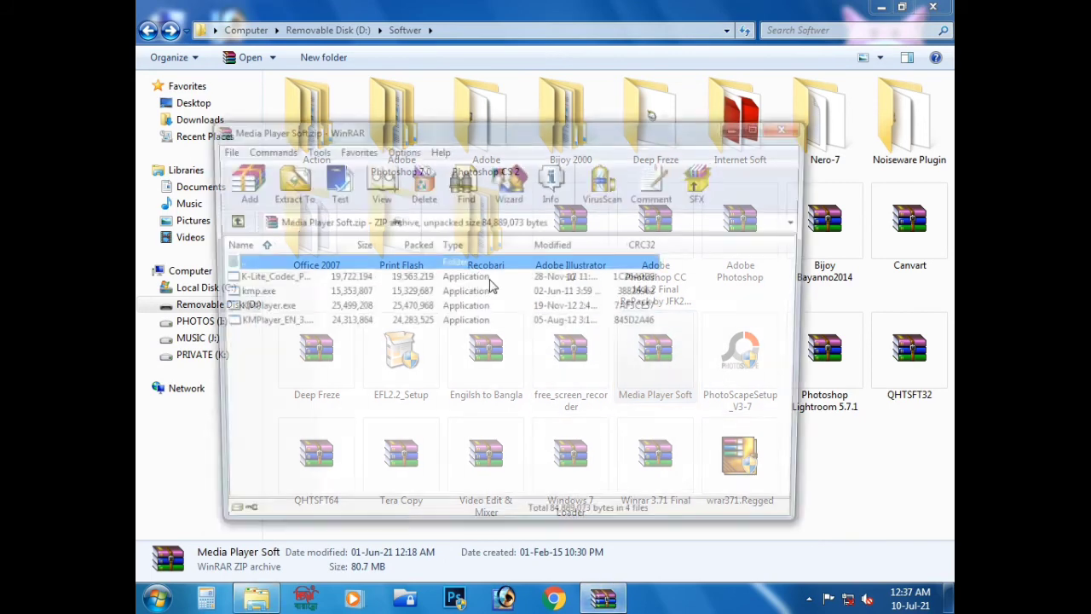
left_click(244, 281)
left_click(237, 292)
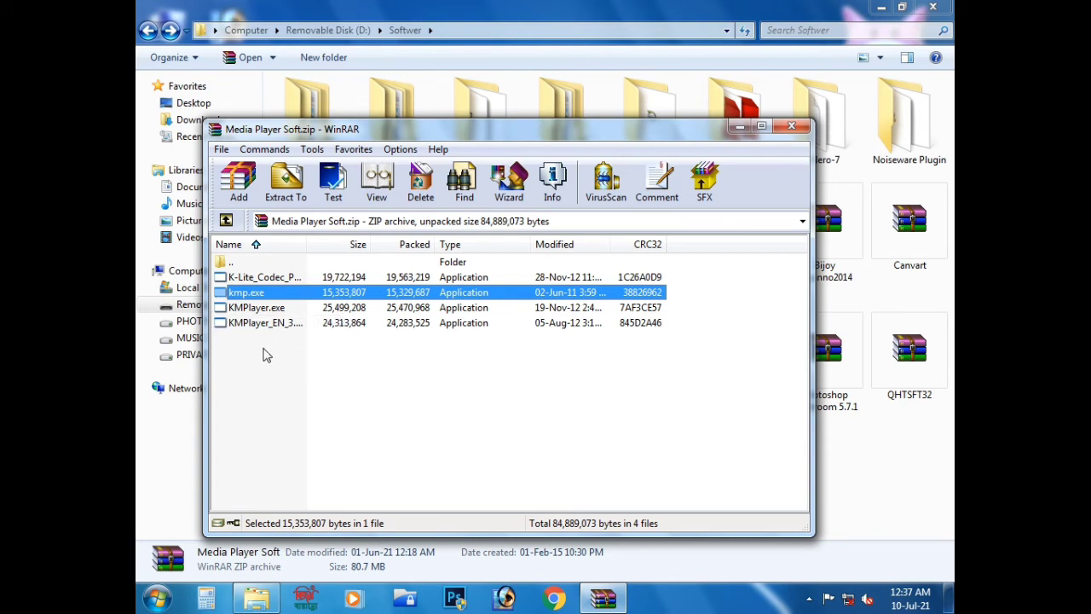
left_click(246, 325)
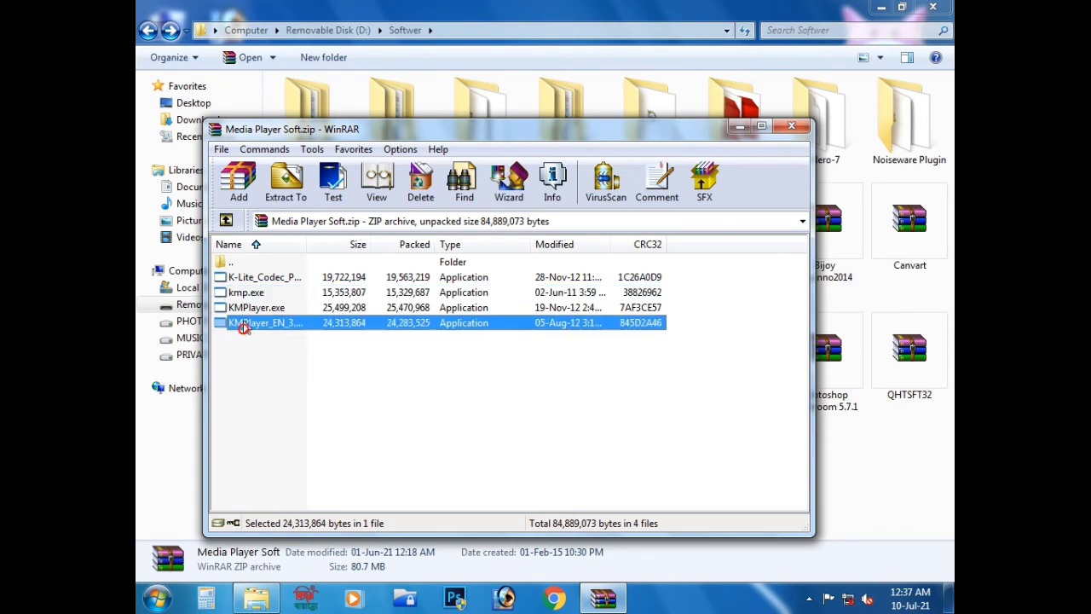
left_click(249, 309)
left_click(262, 279)
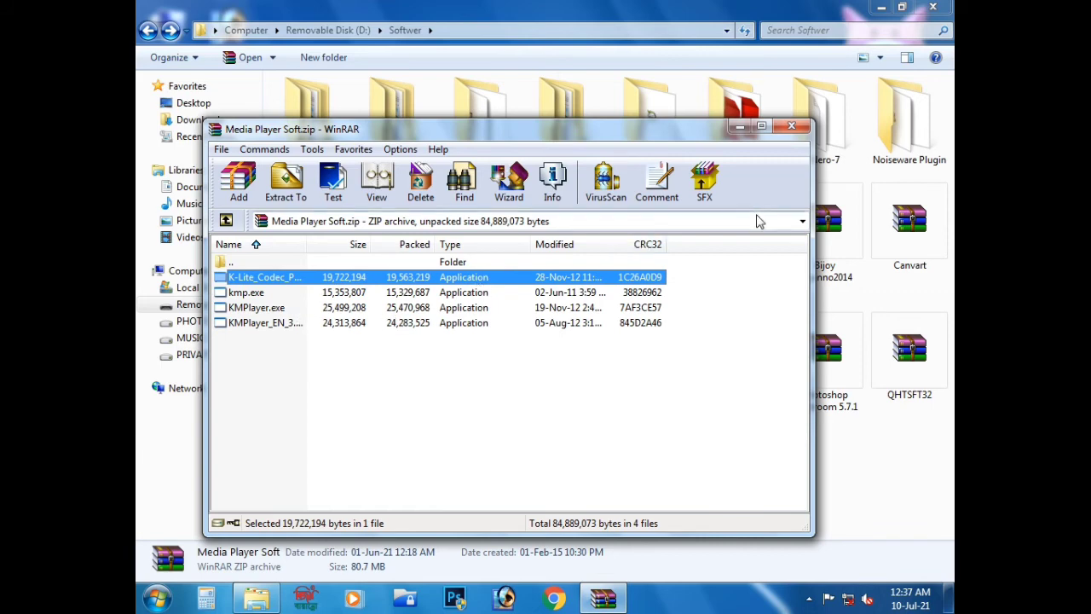
left_click(798, 126)
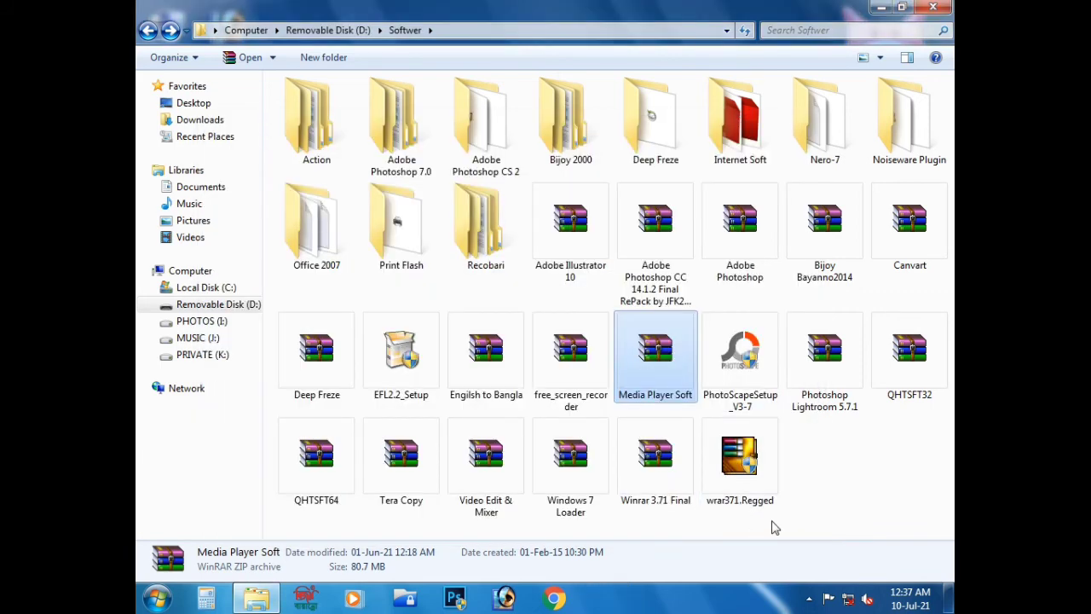
Check the Photoshop Lightroom 5.7.1 archive, and inspect teracopy.exe in the Tera Copy archive
left_click(831, 485)
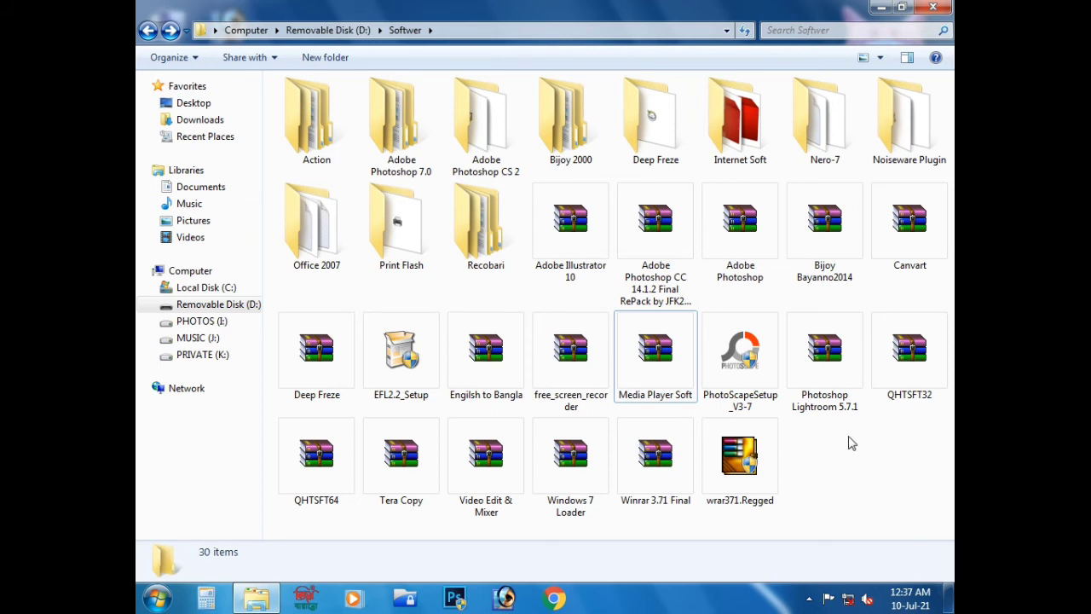
left_click(832, 399)
left_click(835, 413)
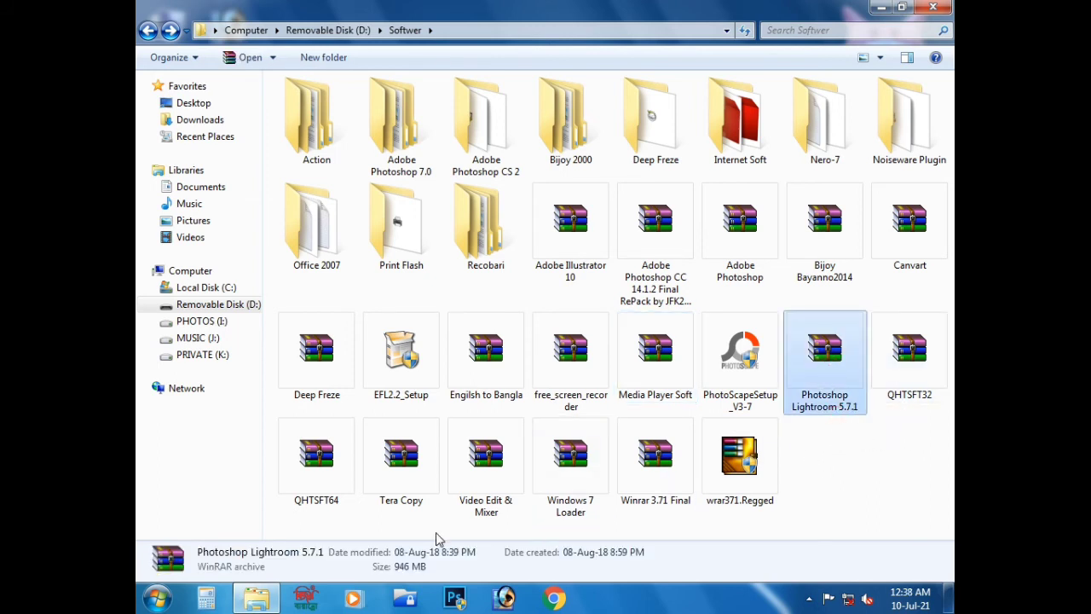
double_click(401, 490)
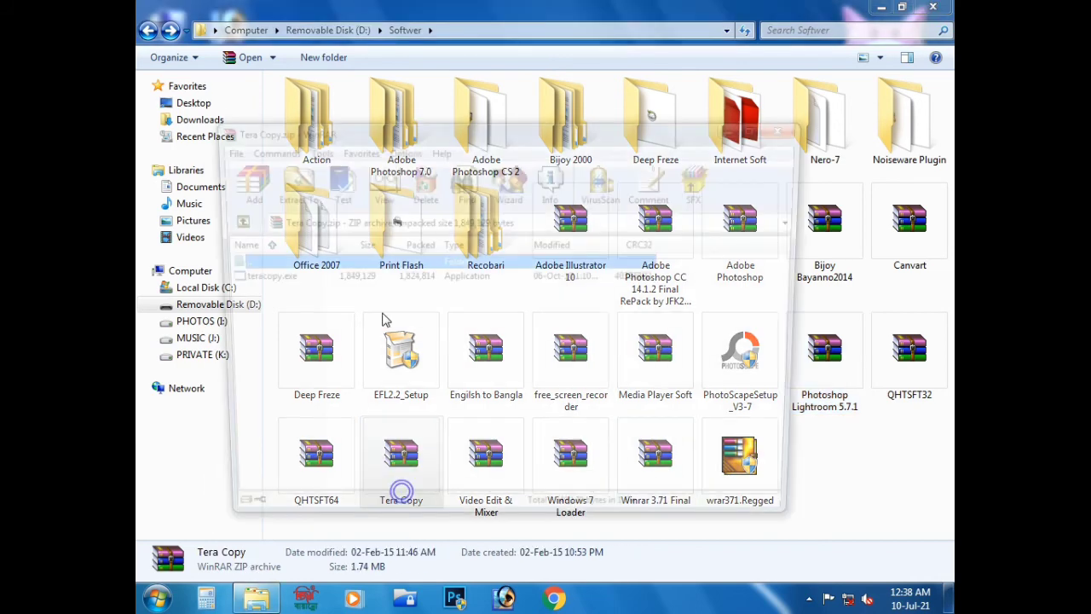
left_click(255, 278)
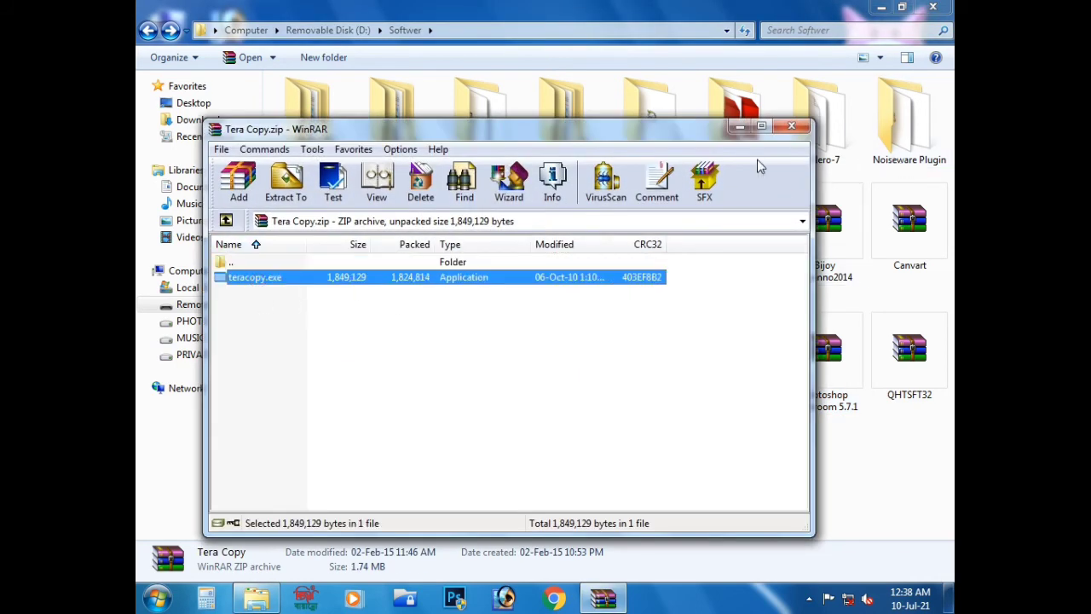
left_click(791, 126)
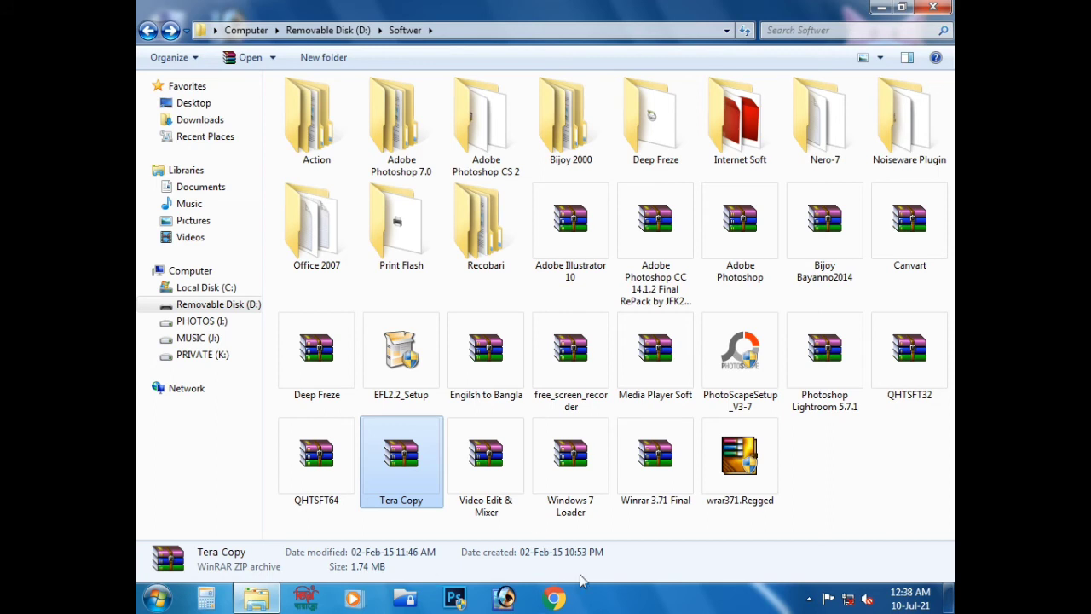
Open the Video Edit & Mixer archive, read the full name of the Wondershare Video Editor folder, and close the archive
left_click(504, 482)
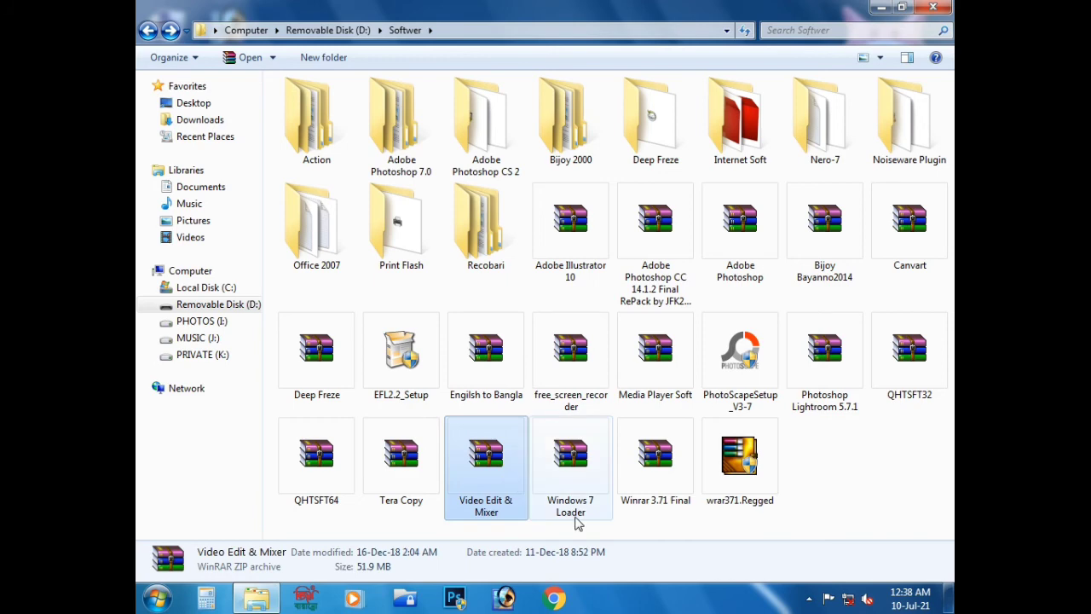
double_click(475, 483)
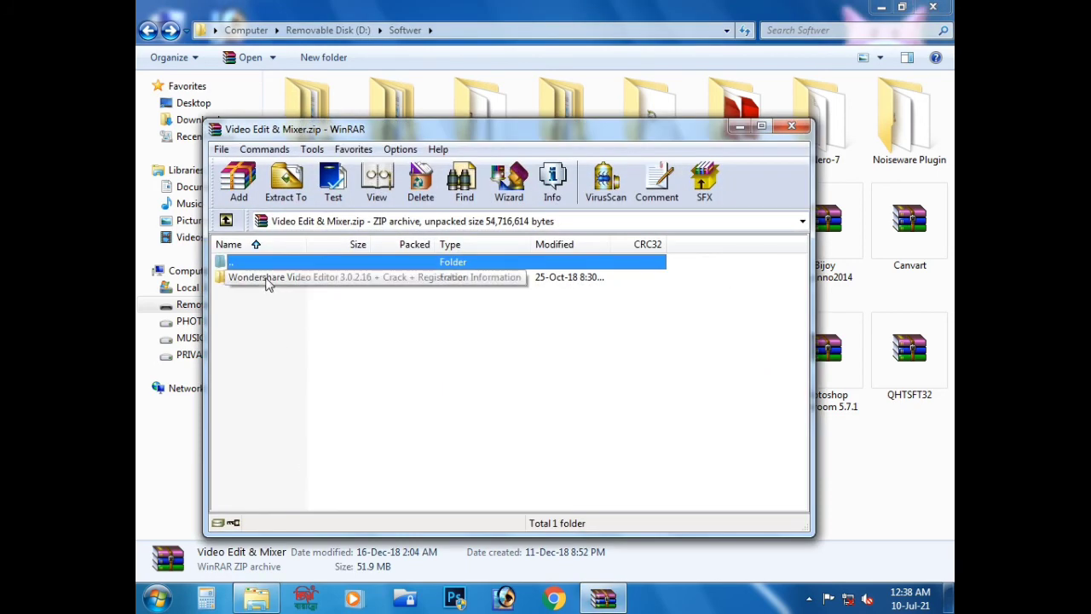
left_click(266, 280)
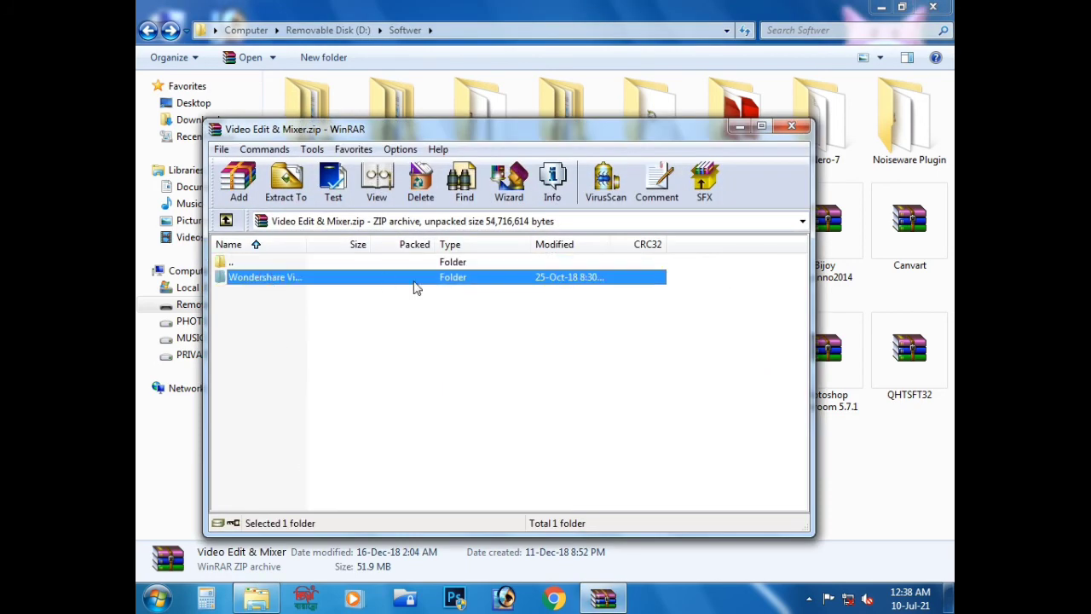
key("F2")
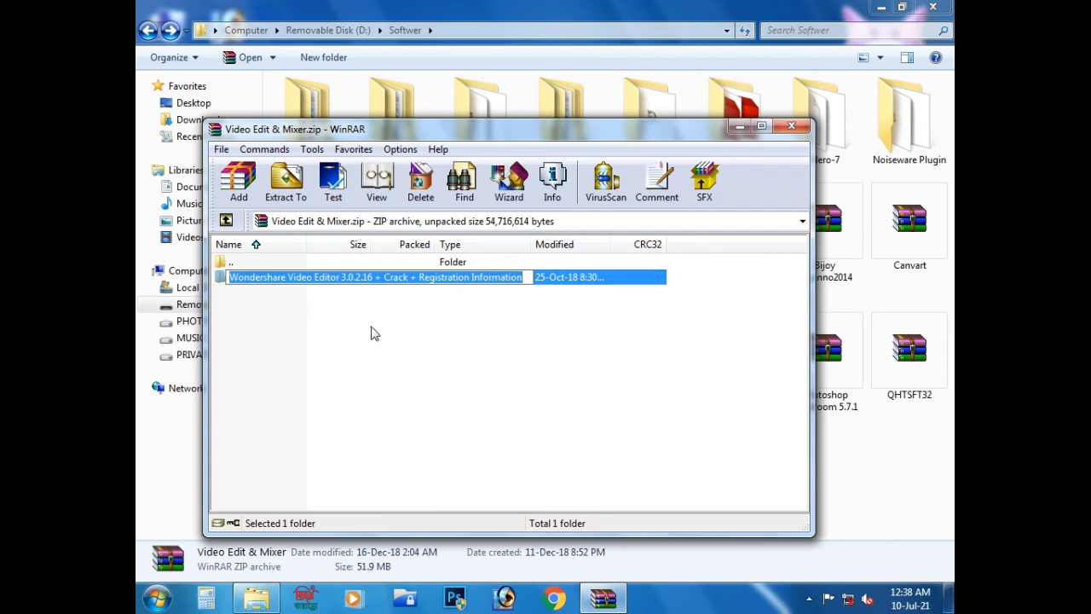
left_click(794, 128)
Check the Windows 7 Loader, Video Edit & Mixer, free_screen_recorder, Media Player Soft and Winrar 3.71 Final archives and the Bijoy 2000 folder
left_click(570, 467)
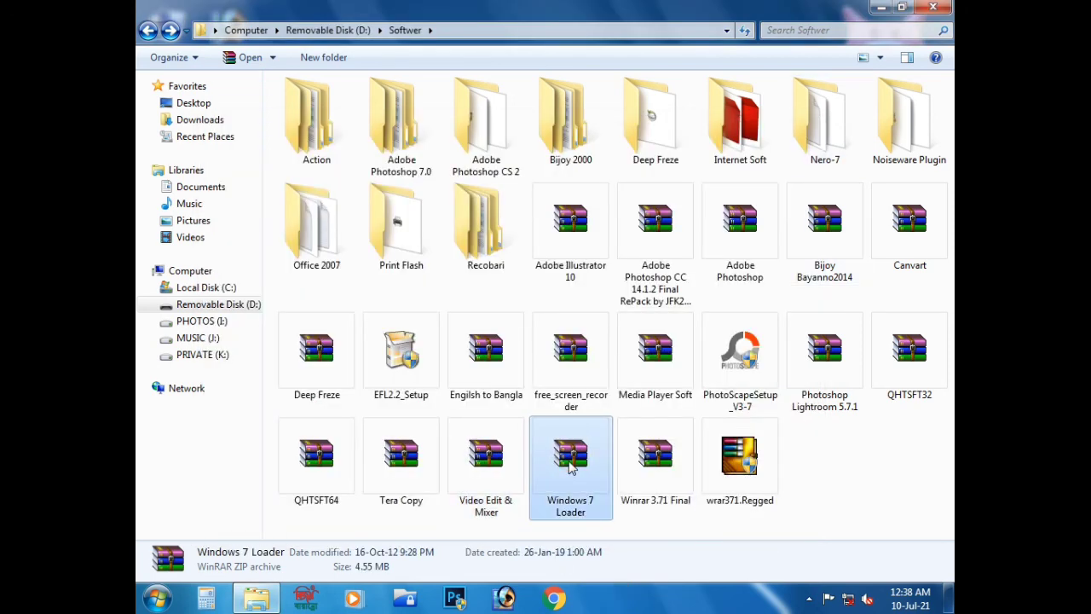
left_click(501, 471)
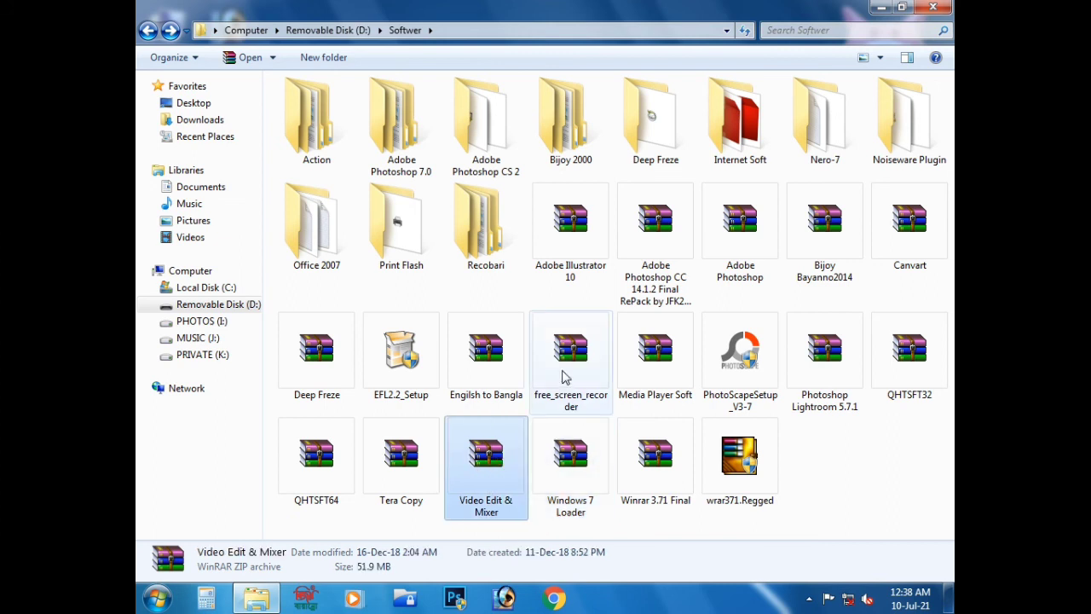
left_click(562, 377)
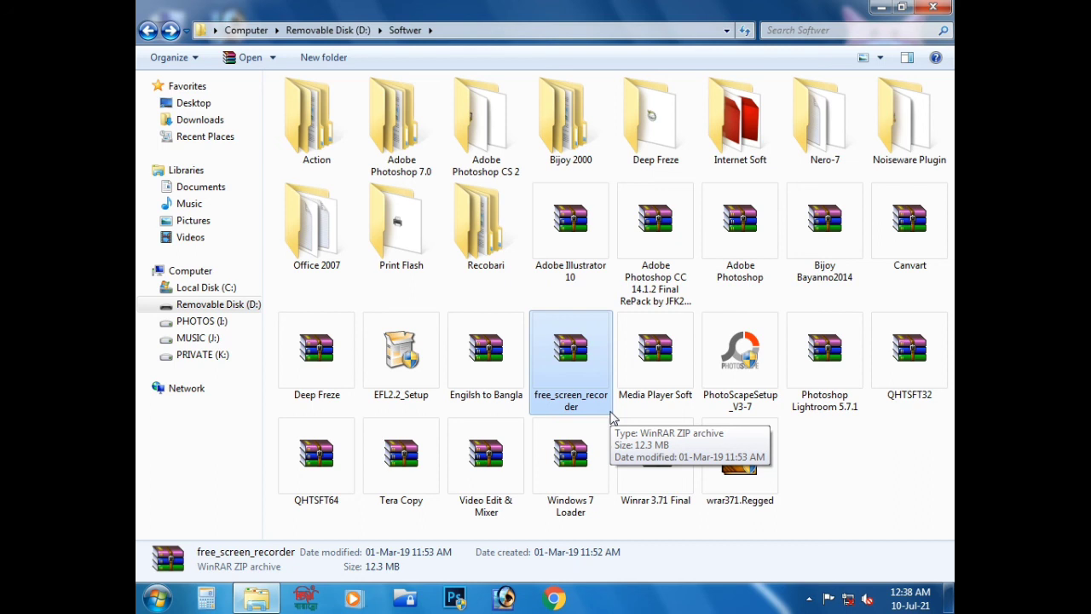
left_click(579, 504)
left_click(644, 375)
left_click(671, 452)
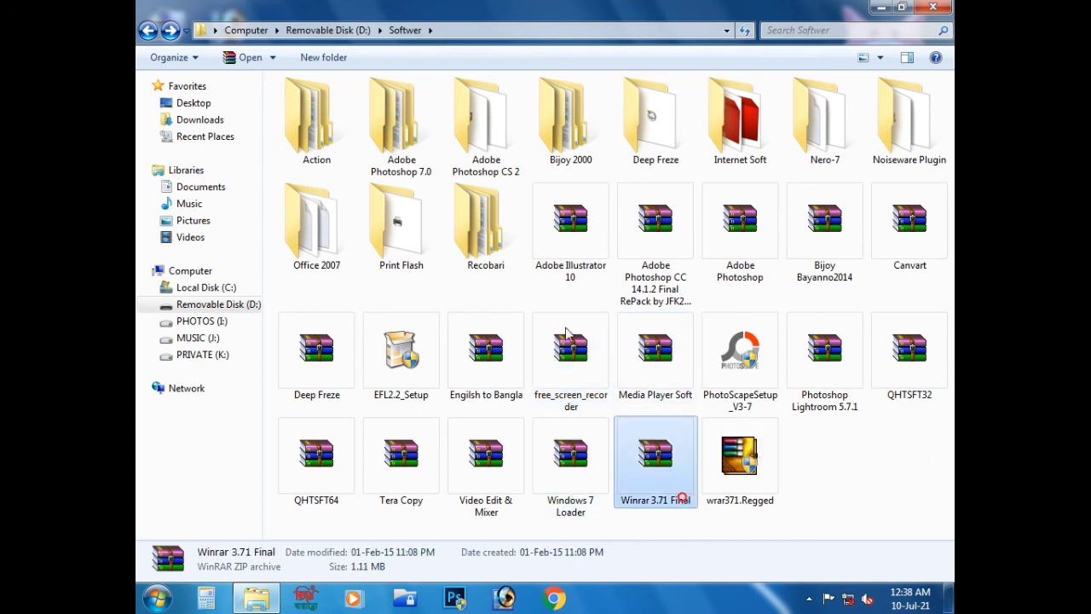
left_click(575, 104)
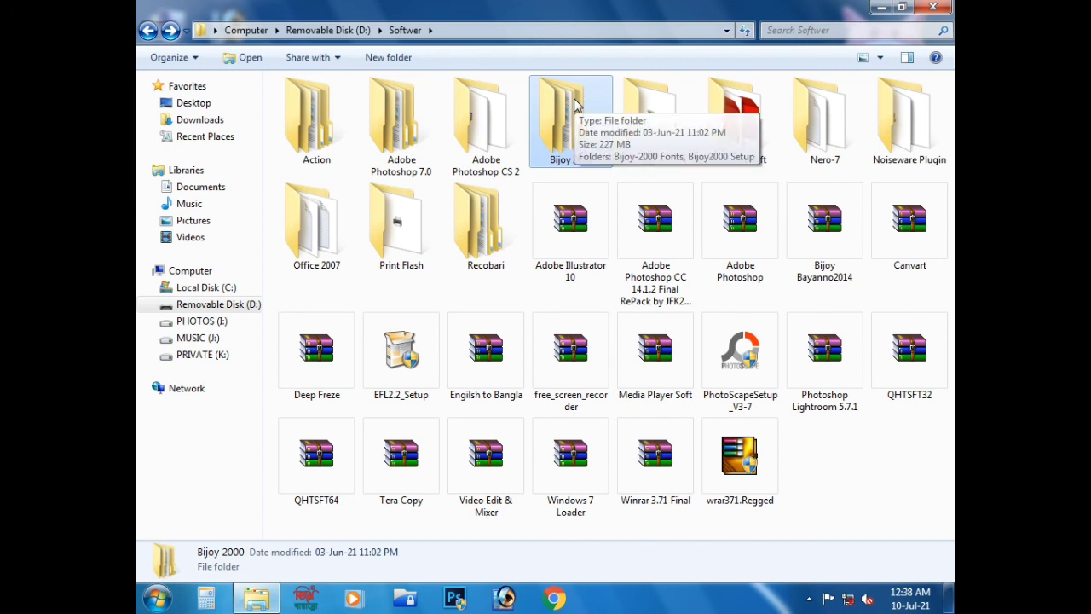